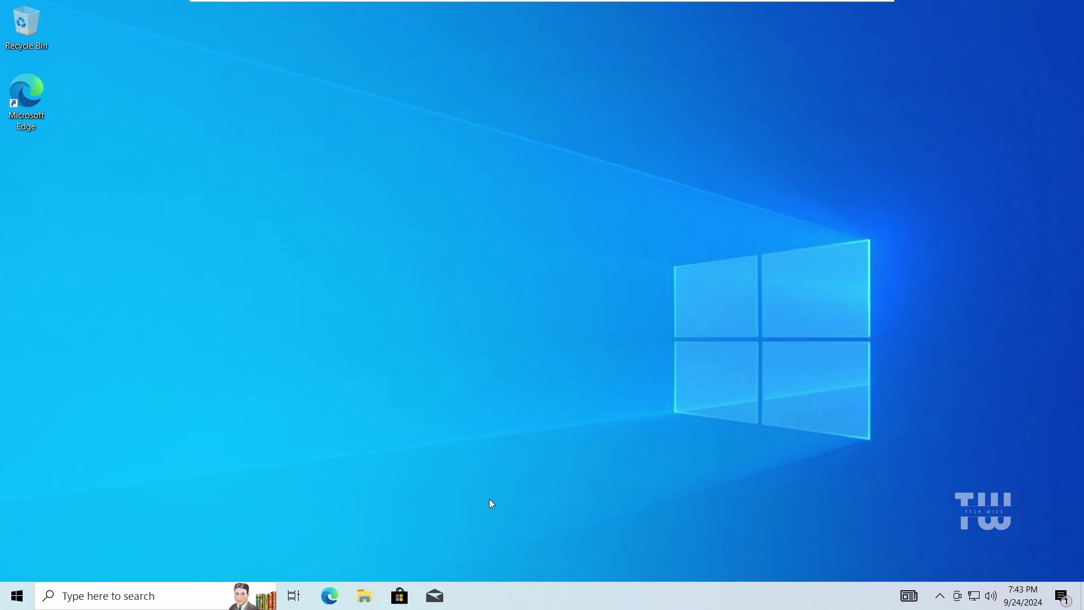
# Check virtualization status on Task Manager's CPU performance page, then close Task Manager
pyautogui.rightClick(601, 594)
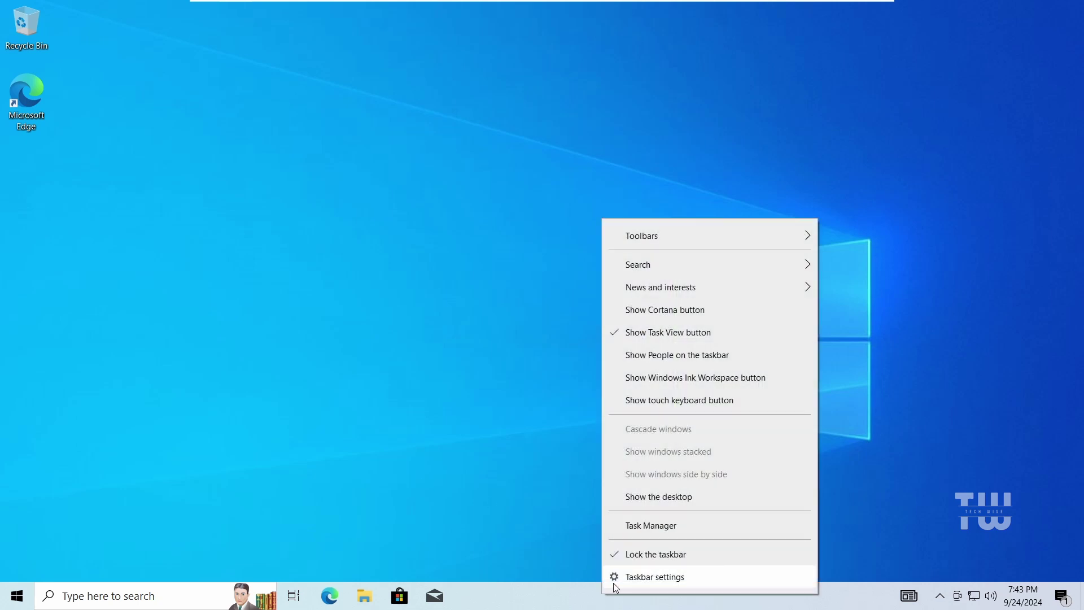
pyautogui.click(666, 521)
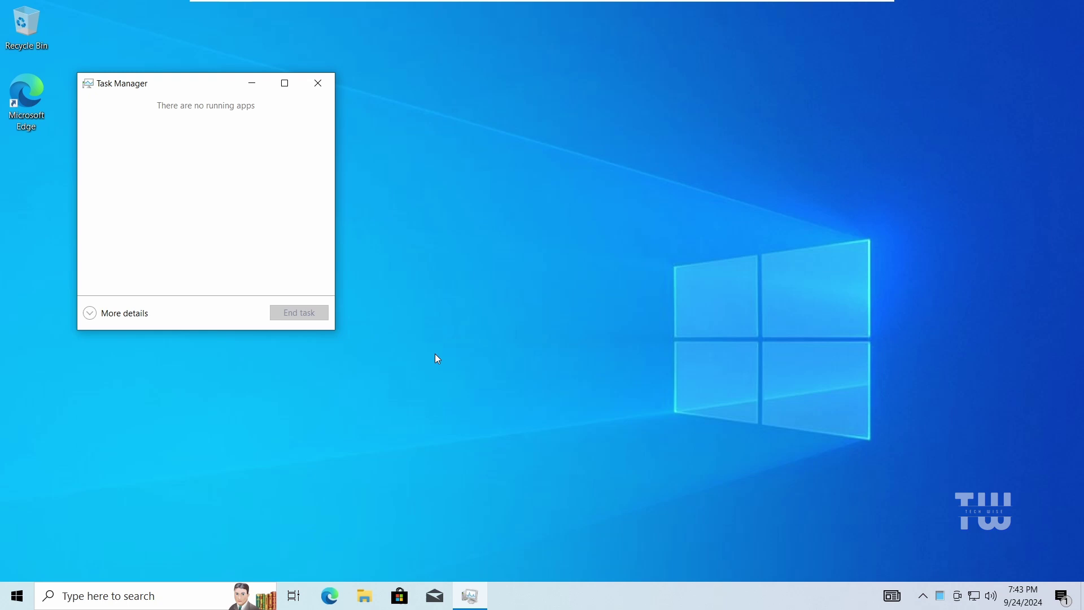
pyautogui.click(131, 314)
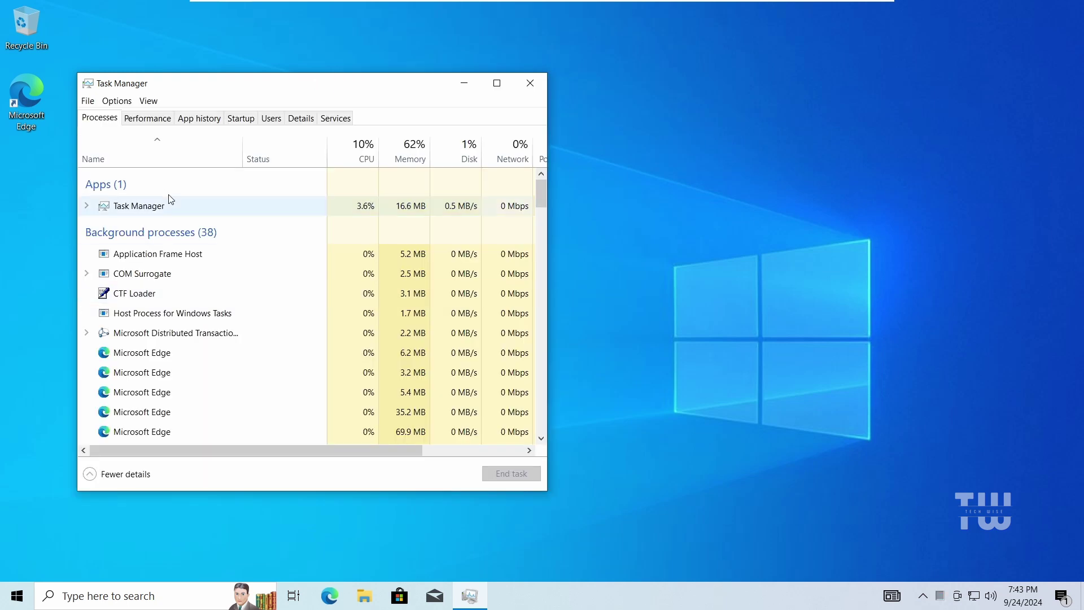
pyautogui.click(151, 120)
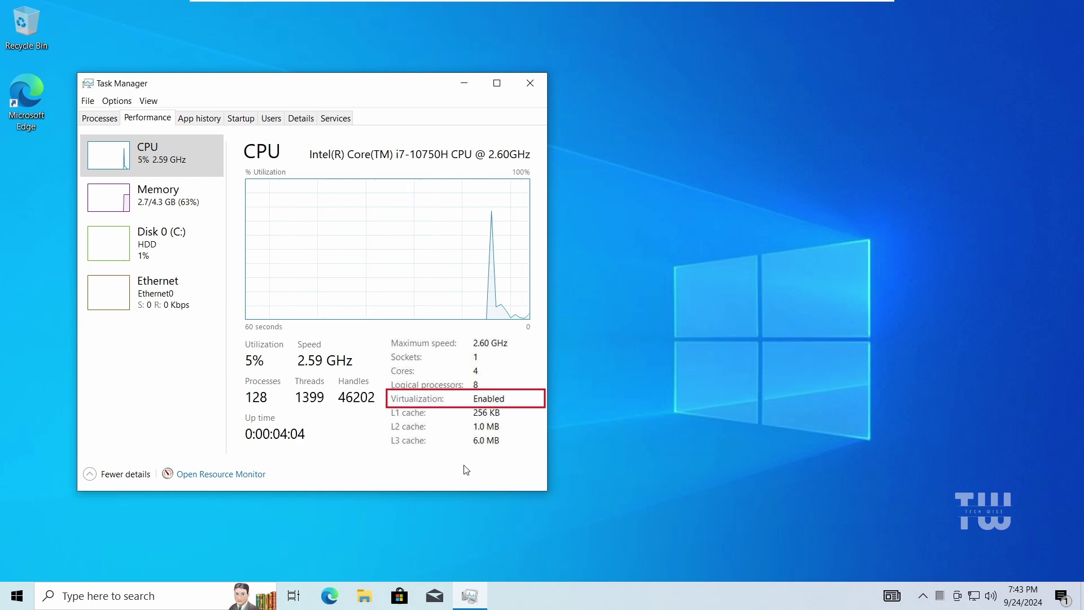
pyautogui.click(530, 83)
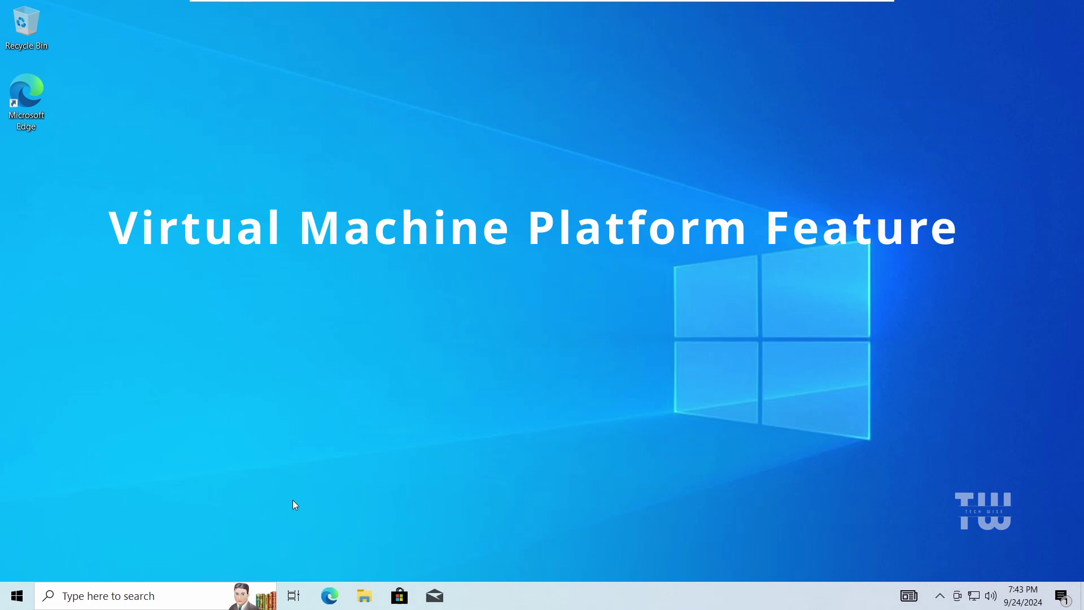
# Enable Virtual Machine Platform in Windows Features and restart the PC now
pyautogui.click(179, 596)
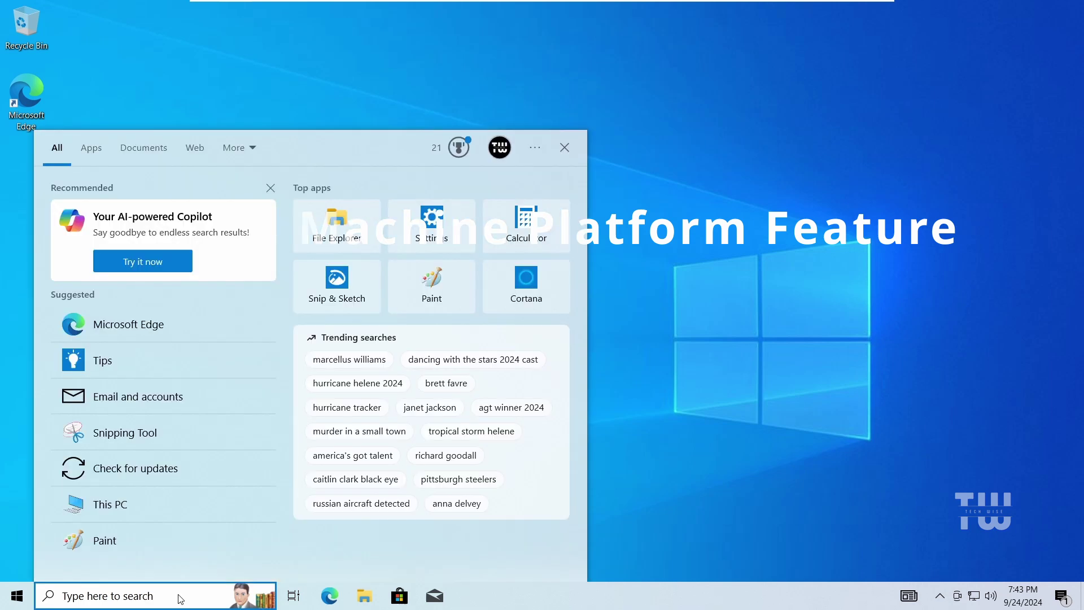
pyautogui.write('windows fe')
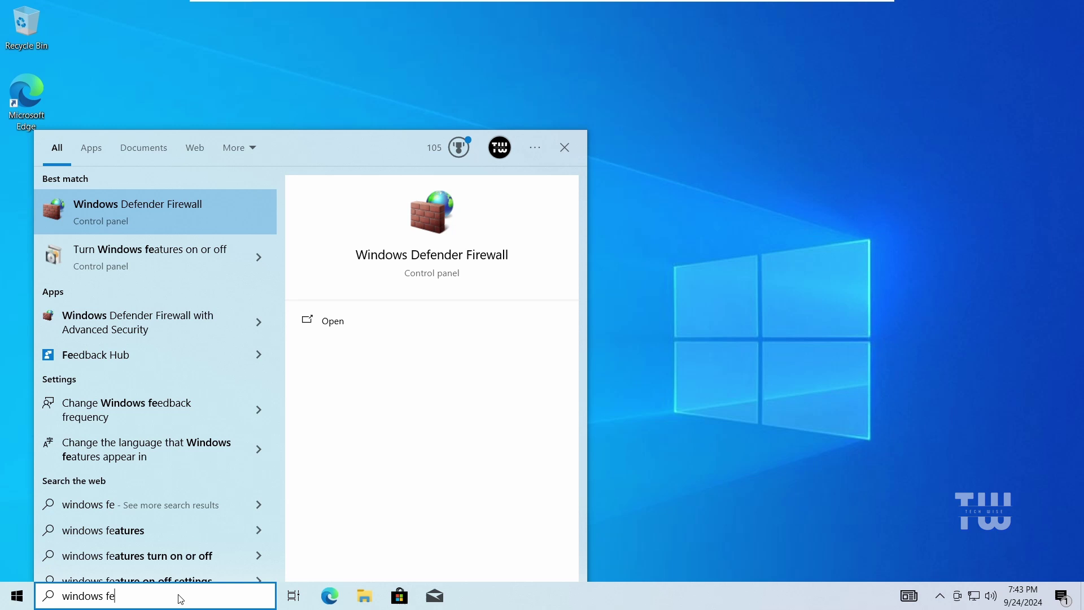
pyautogui.write('atu')
pyautogui.click(177, 220)
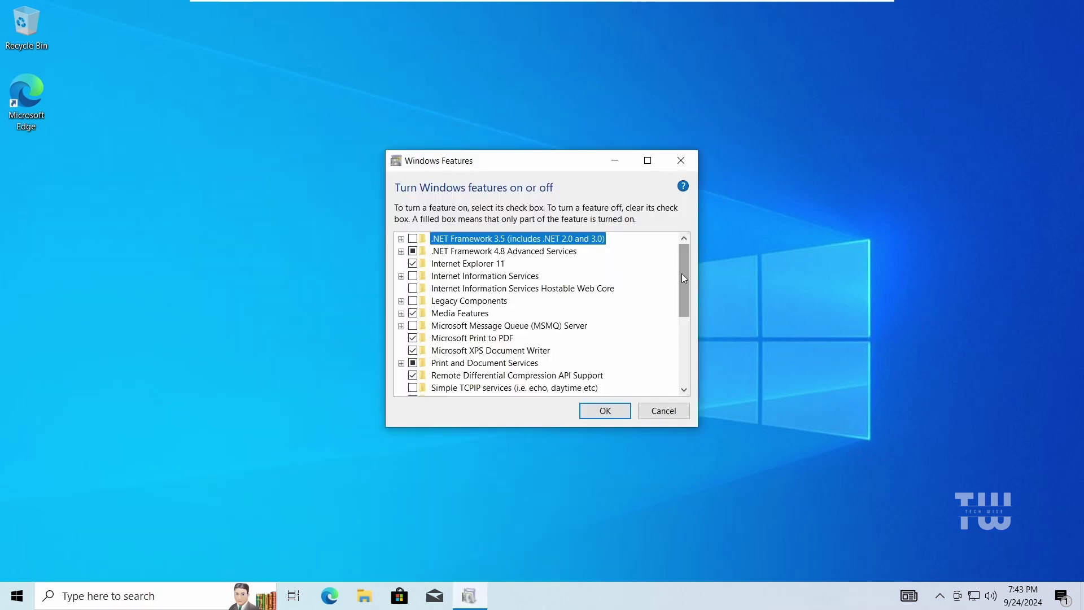
pyautogui.moveTo(683, 273); pyautogui.dragTo(688, 339)
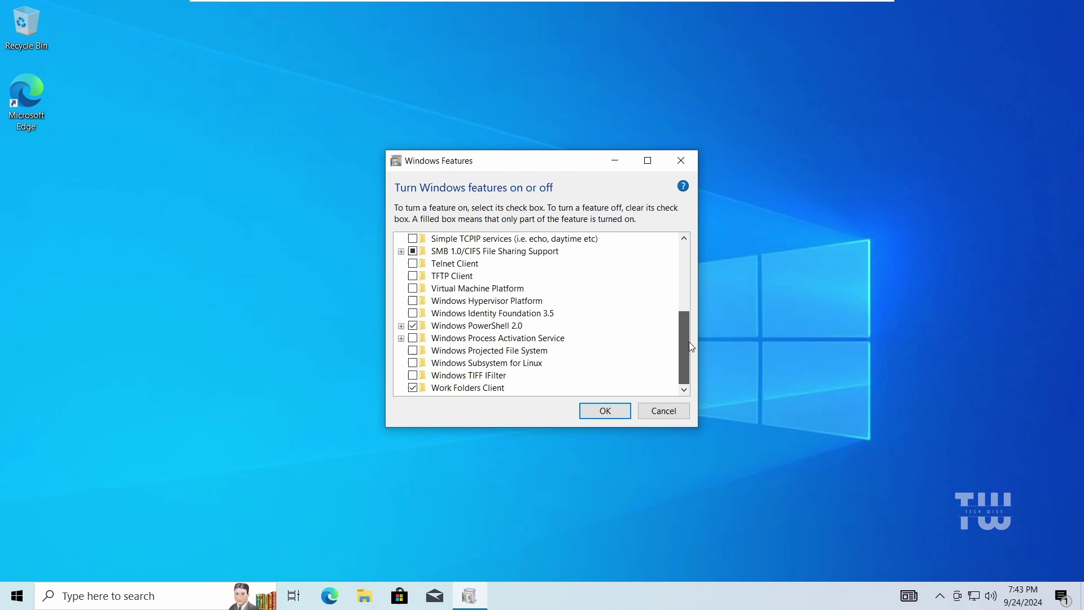
pyautogui.click(413, 288)
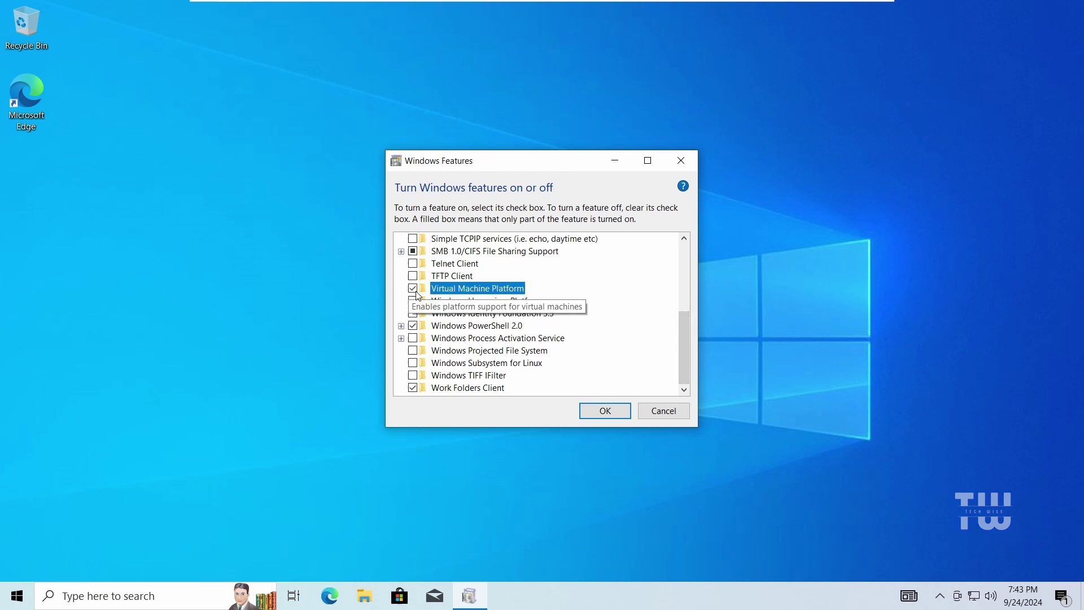
pyautogui.click(614, 411)
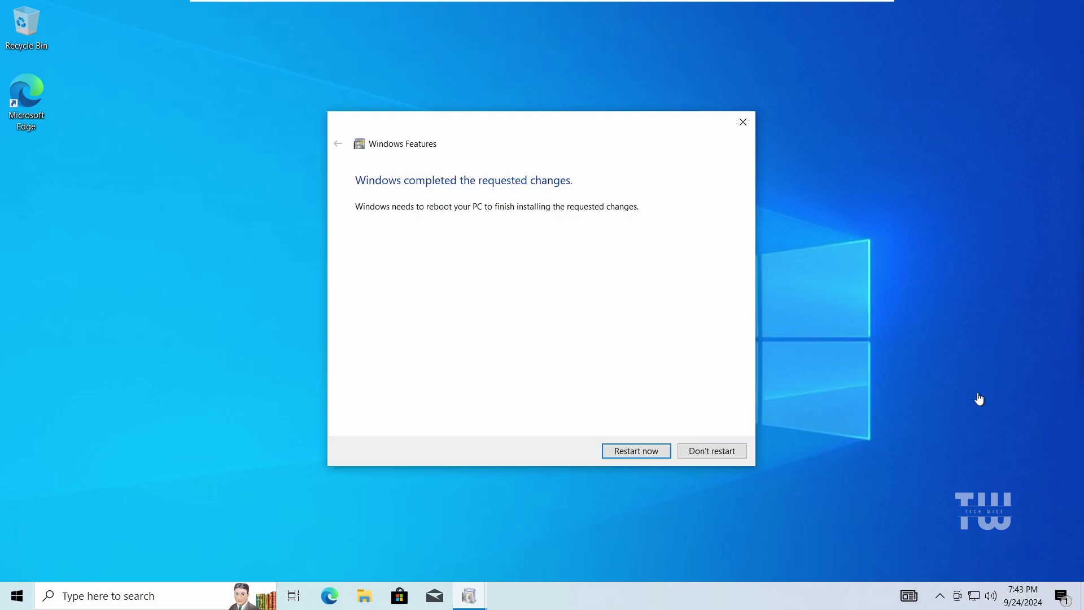
pyautogui.click(667, 451)
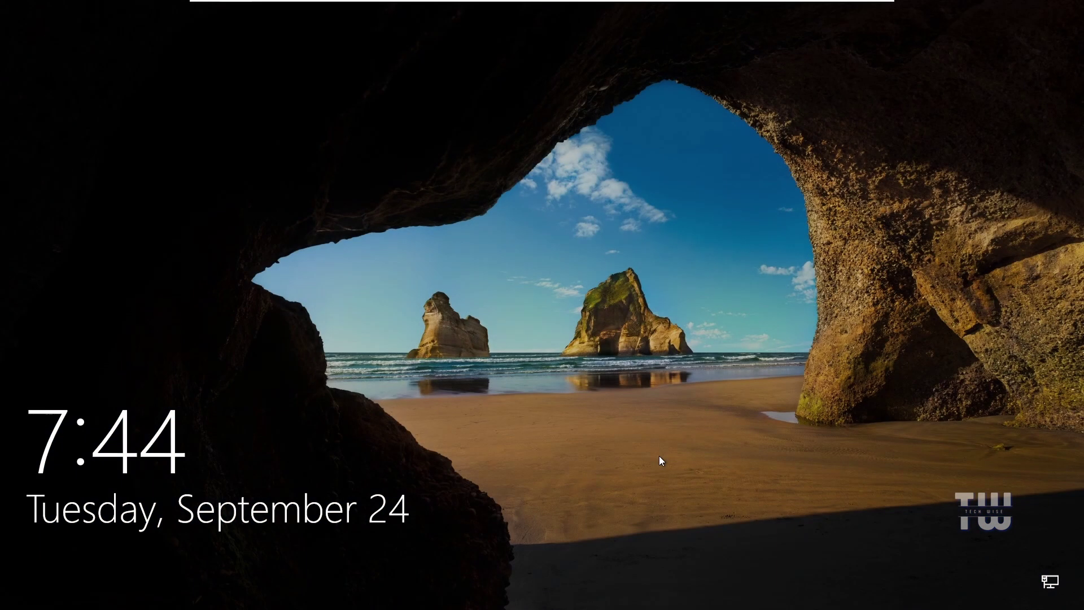
# Dismiss the lock screen and enter the account PIN to reach the desktop
pyautogui.click(659, 455)
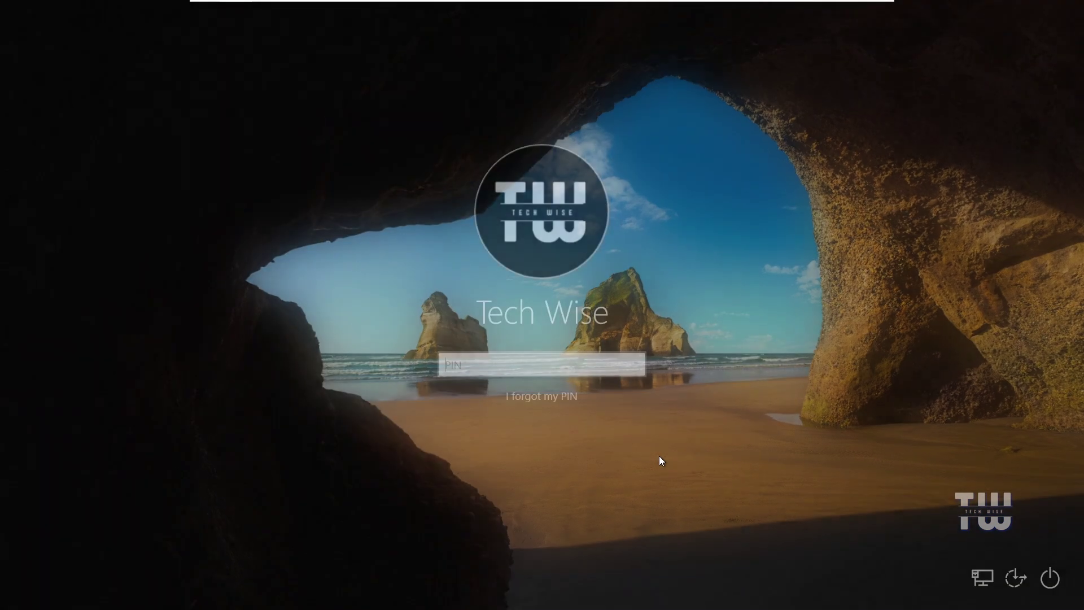
pyautogui.write('1234')
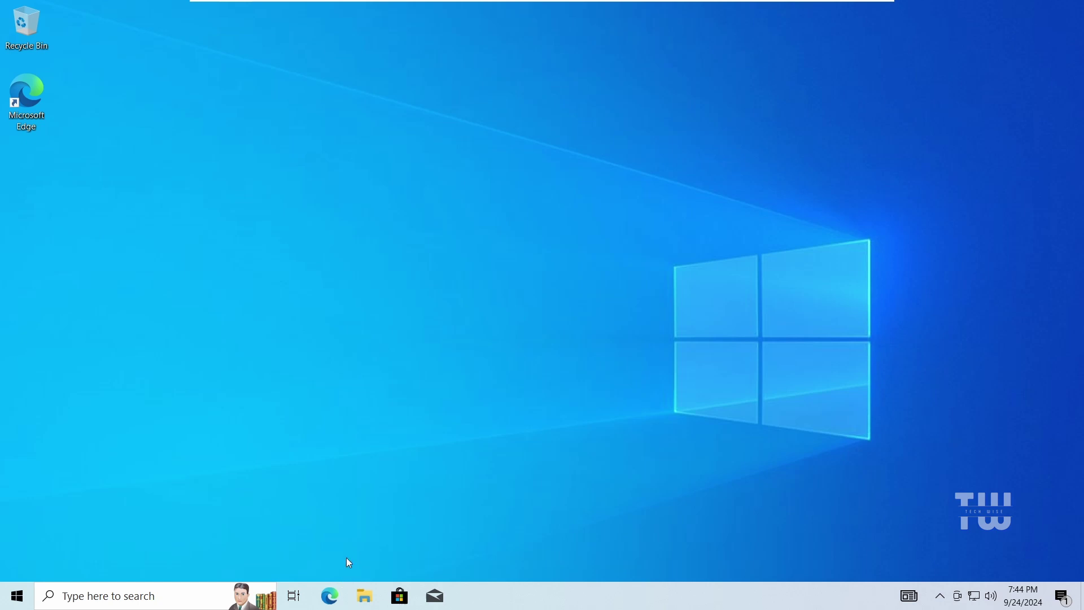
# Load the MustardChef/WSABuilds GitHub repository page in Edge
pyautogui.click(330, 596)
pyautogui.write('https://github.com/MustardChef/WSABuilds')
pyautogui.press('Return')
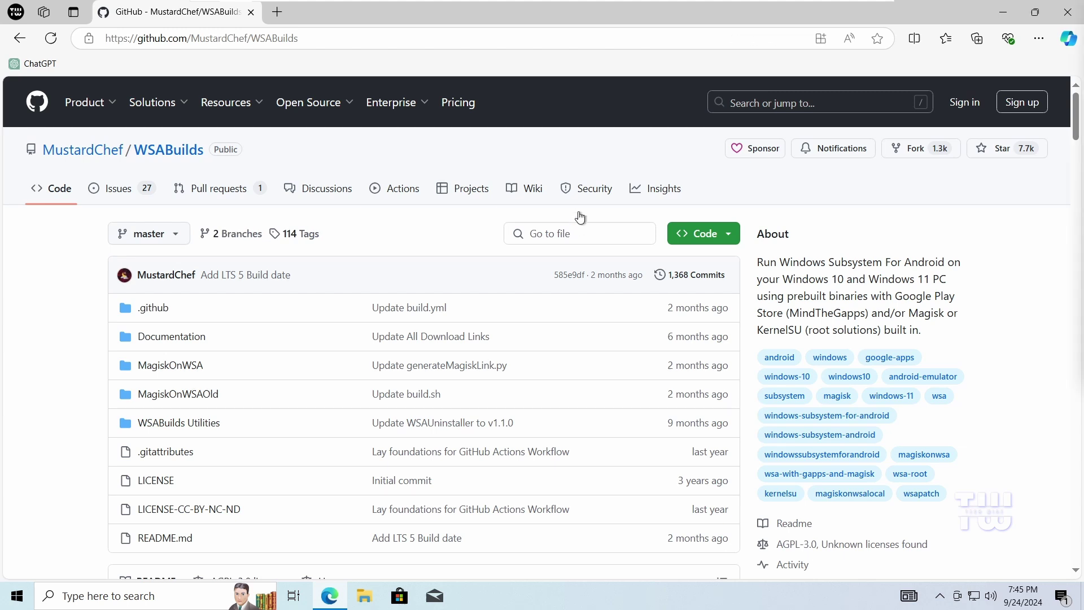
pyautogui.scroll(-10, 617, 204)
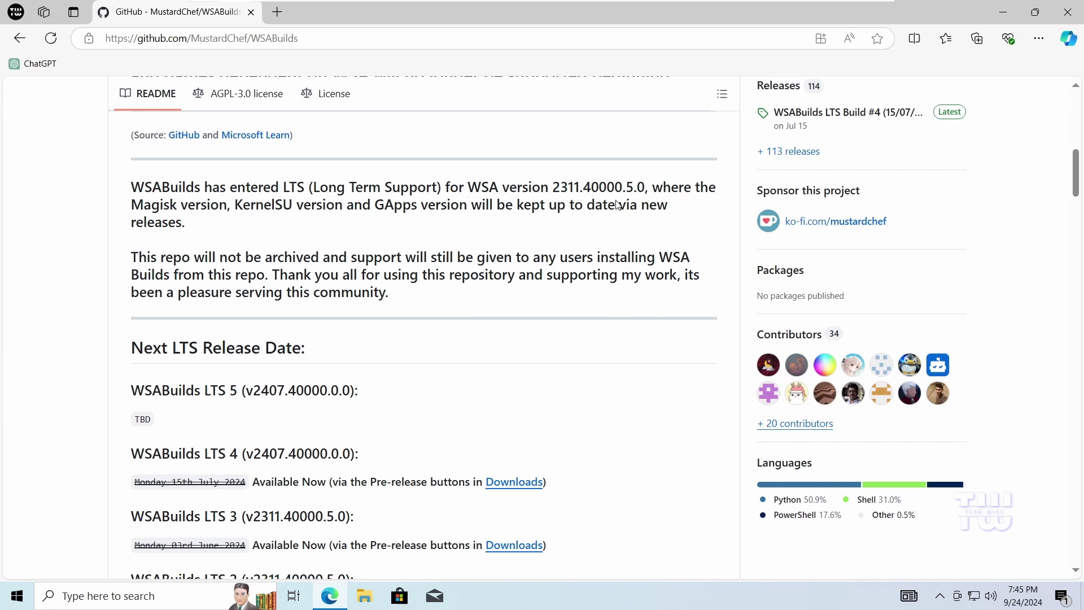
pyautogui.scroll(-12, 618, 205)
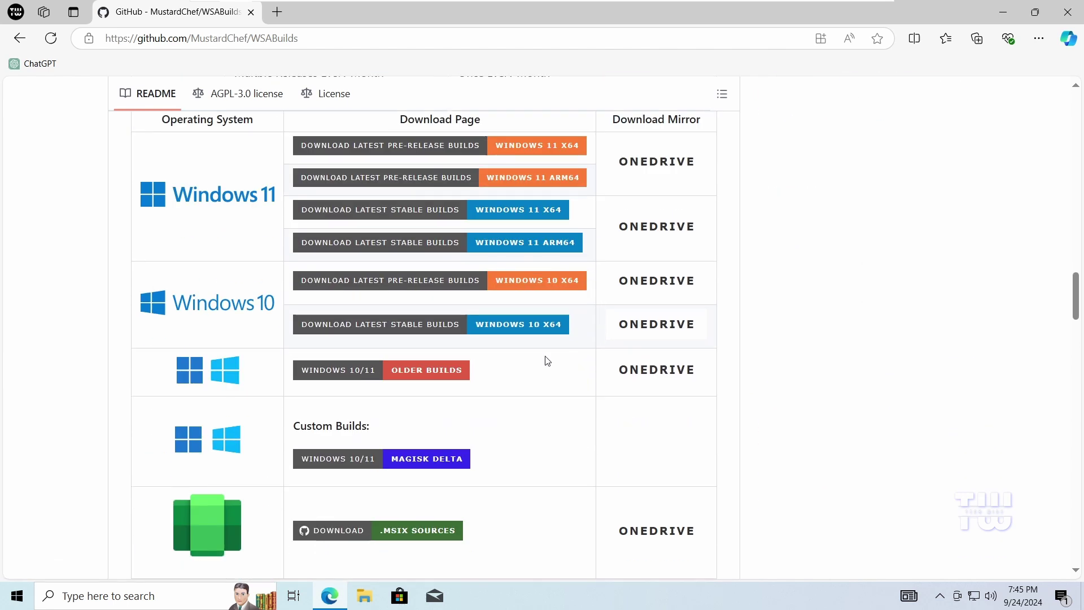
# From the Windows 10 x64 stable release, download the GApps Windows_10.7z archive
pyautogui.click(410, 328)
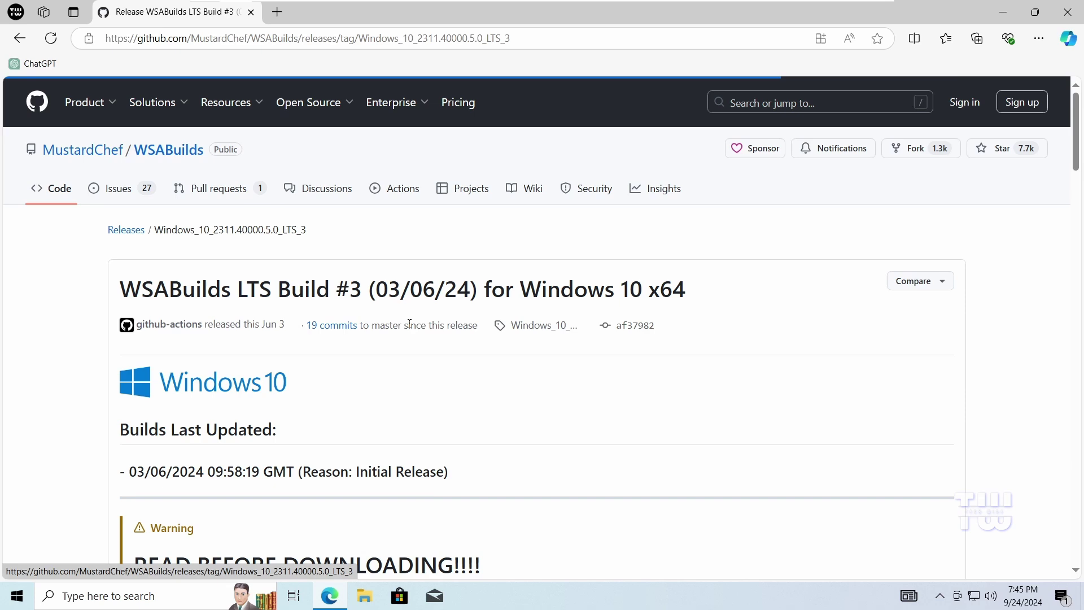
pyautogui.scroll(-20, 409, 324)
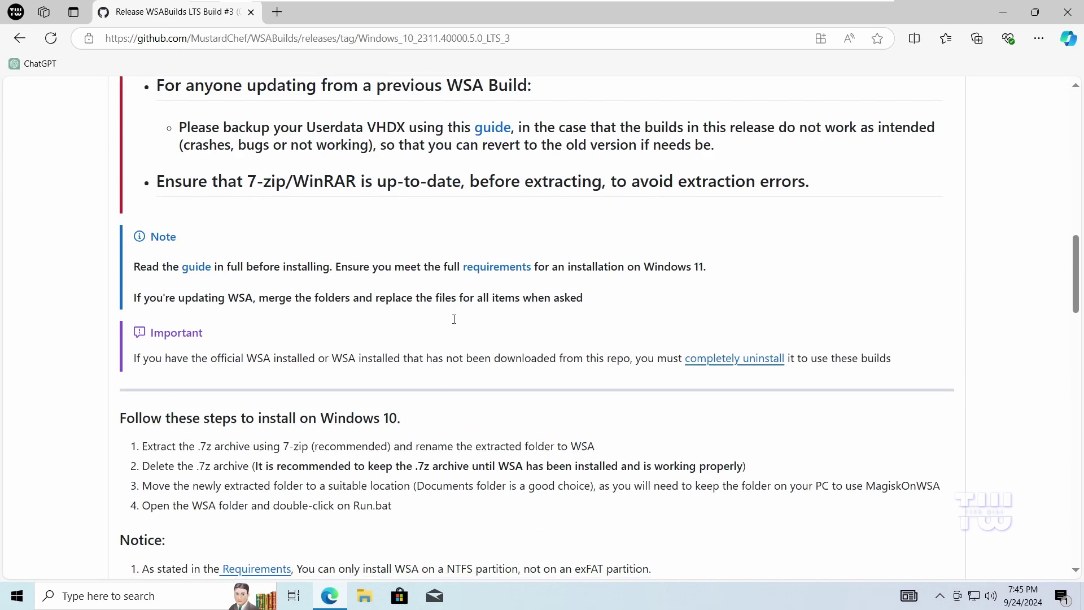
pyautogui.scroll(-20, 455, 319)
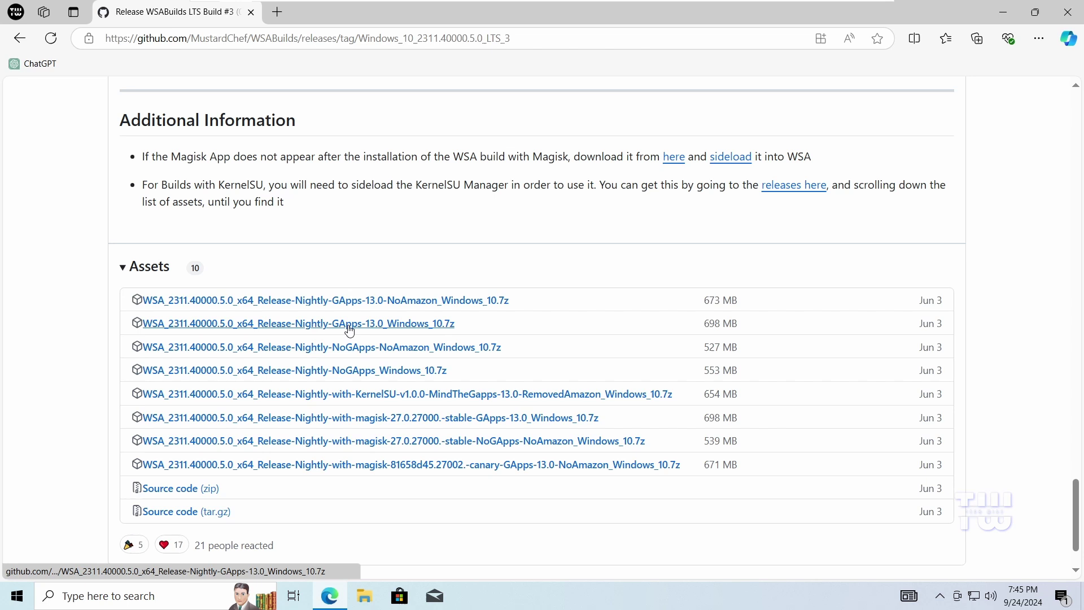
pyautogui.click(350, 330)
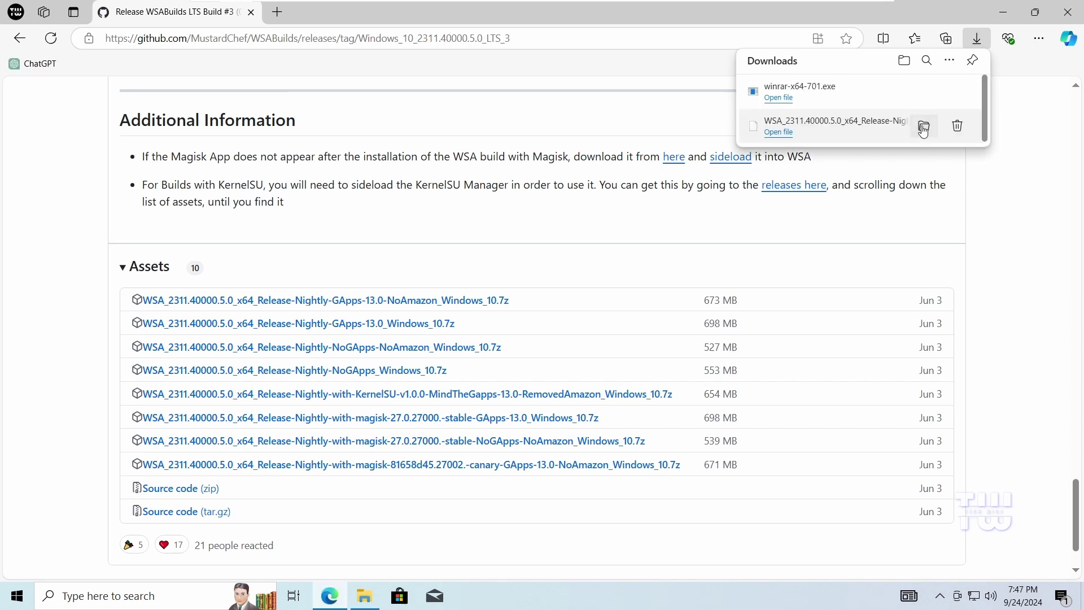
# Extract the downloaded WSA .7z archive into its own folder in Downloads
pyautogui.click(923, 126)
pyautogui.click(1004, 12)
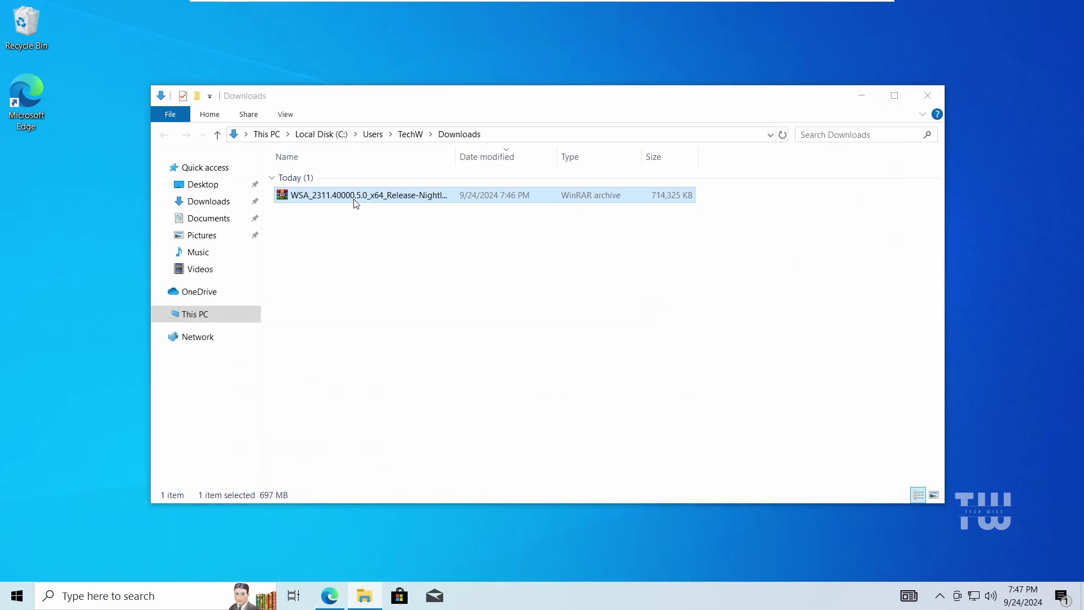
pyautogui.rightClick(357, 204)
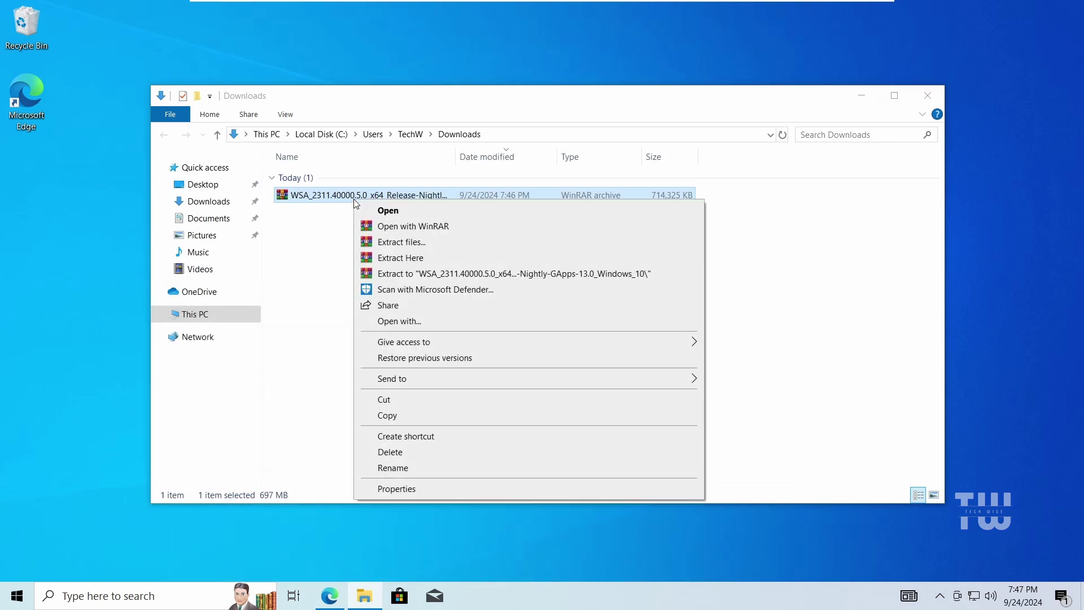
pyautogui.click(481, 275)
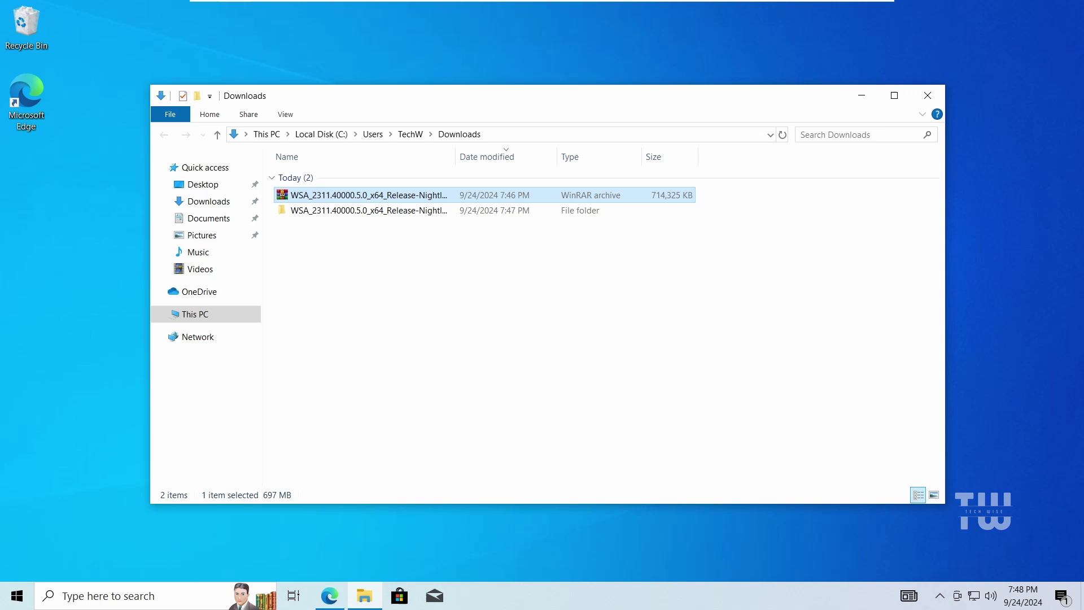
# Open the WSA_2311.40000.5.0_x64 subfolder and scroll through its 55 files
pyautogui.doubleClick(390, 212)
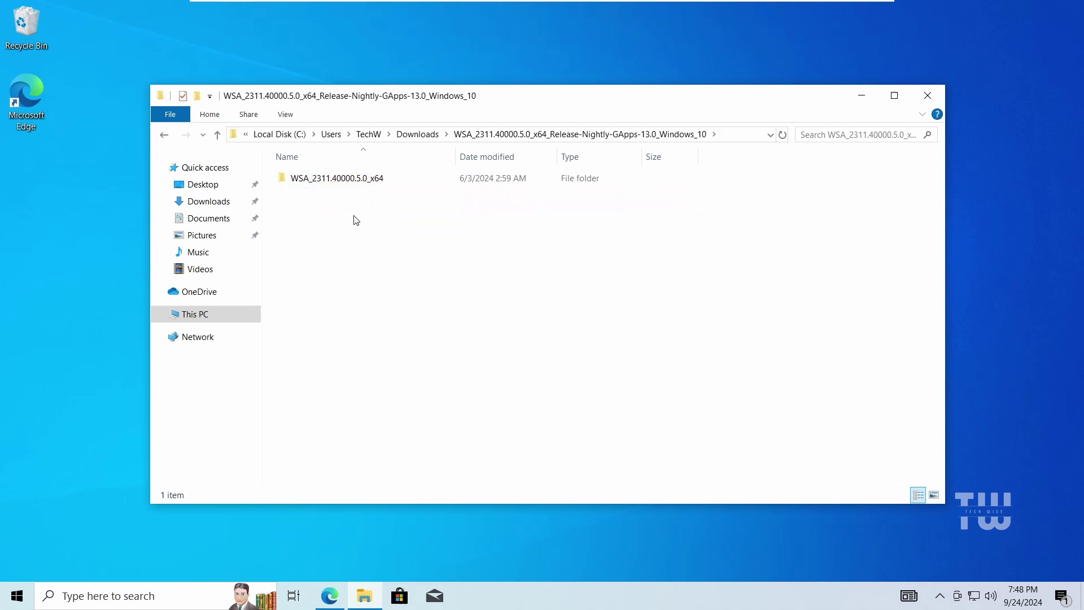
pyautogui.doubleClick(351, 181)
pyautogui.scroll(-11, 387, 309)
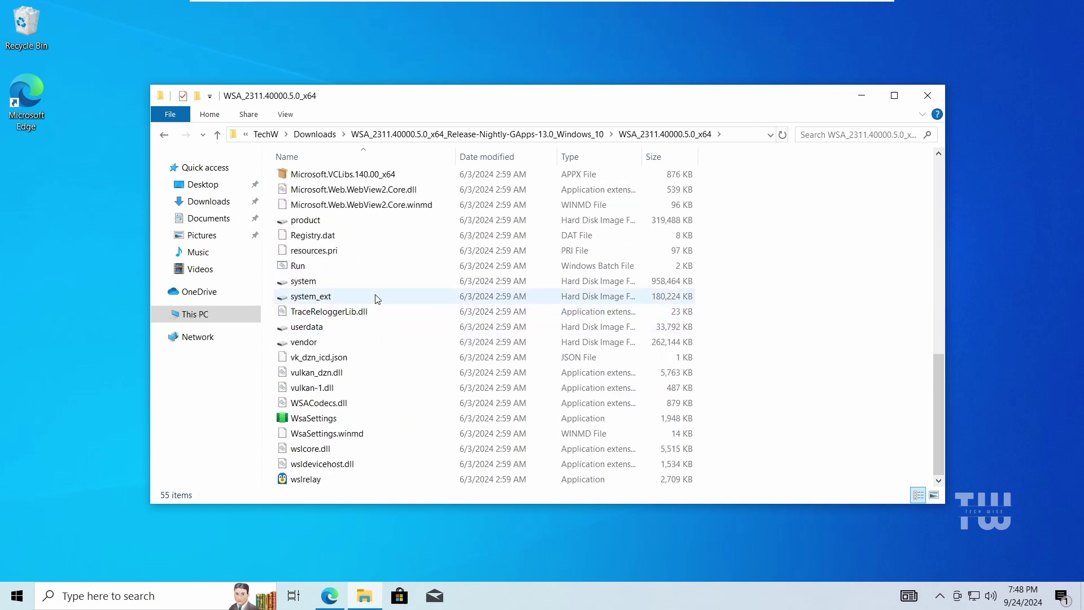
# Run the Run batch file past SmartScreen, then decline sharing diagnostic data when installation finishes
pyautogui.doubleClick(329, 270)
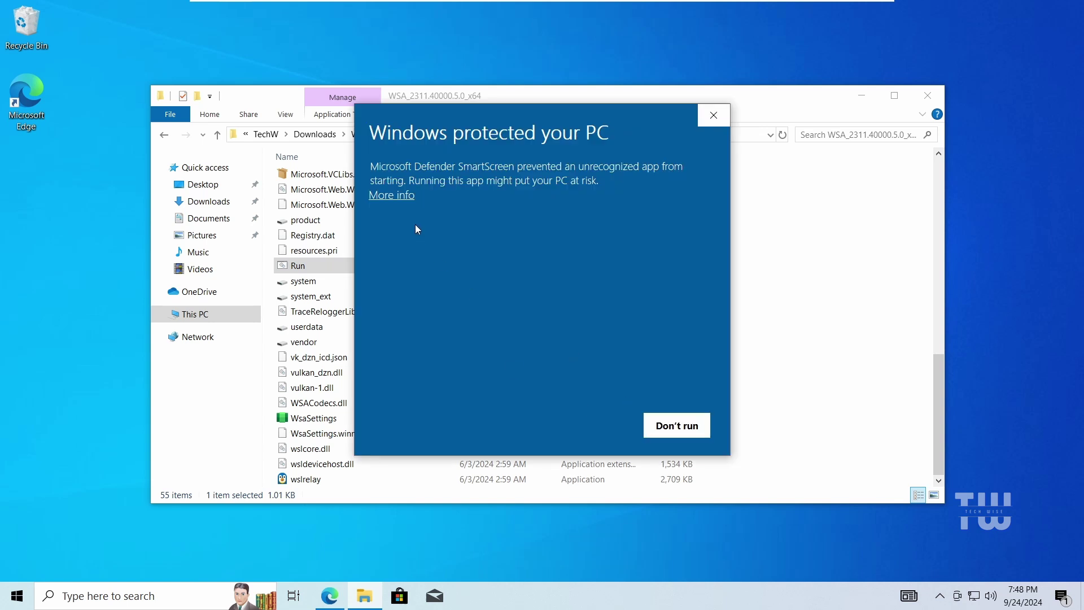
pyautogui.click(398, 197)
pyautogui.click(593, 425)
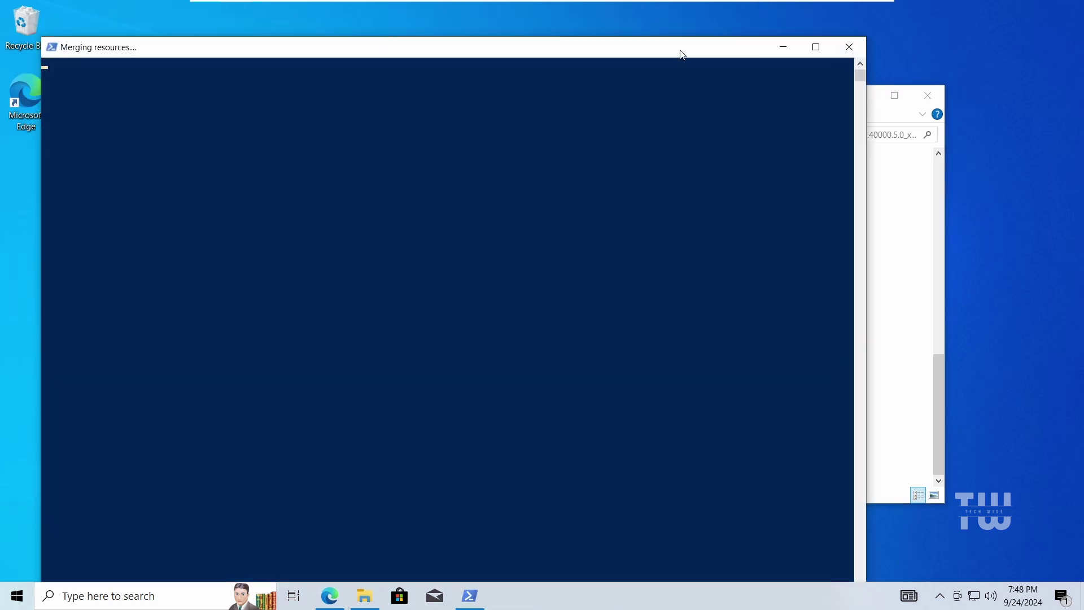
pyautogui.moveTo(682, 55); pyautogui.dragTo(710, 32)
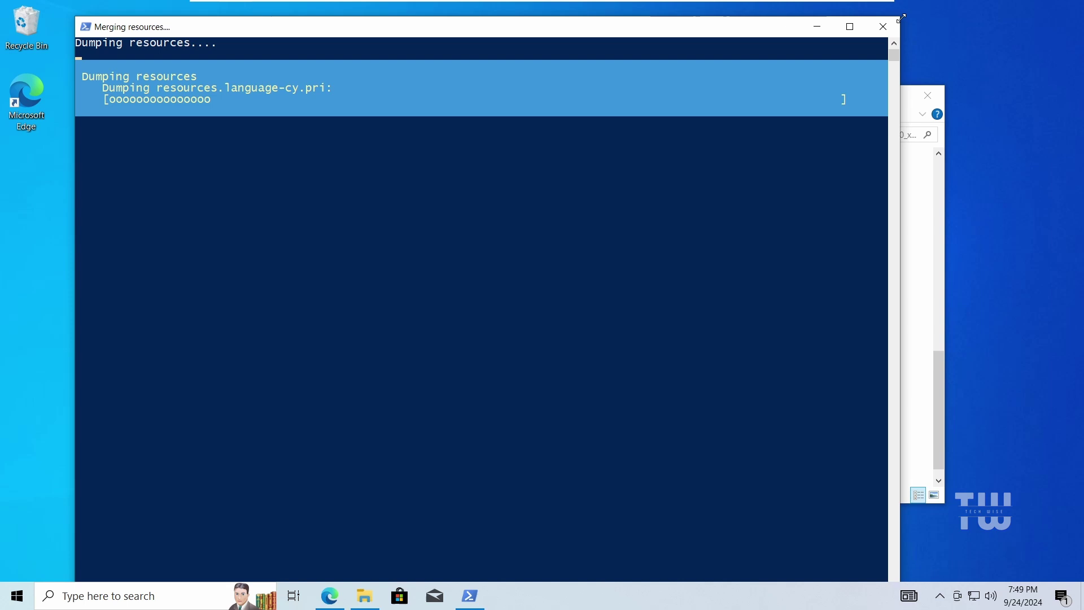
pyautogui.moveTo(893, 27); pyautogui.dragTo(828, 68)
pyautogui.moveTo(734, 78); pyautogui.dragTo(795, 32)
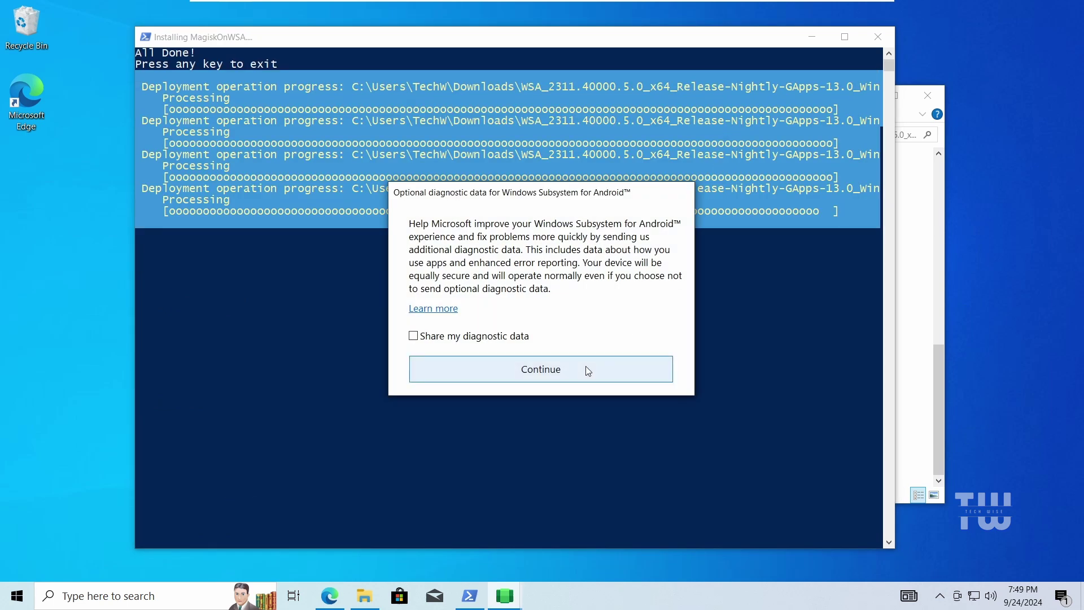
pyautogui.click(587, 367)
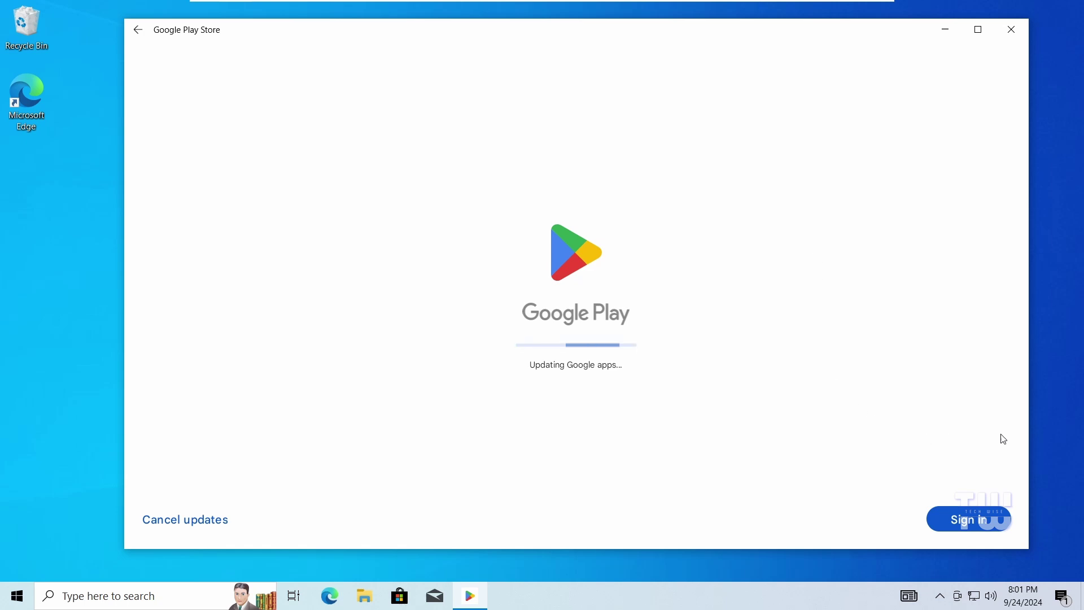
# Sign in to Google Play with the account e-mail and install Hill Climb Racing 2
pyautogui.click(984, 522)
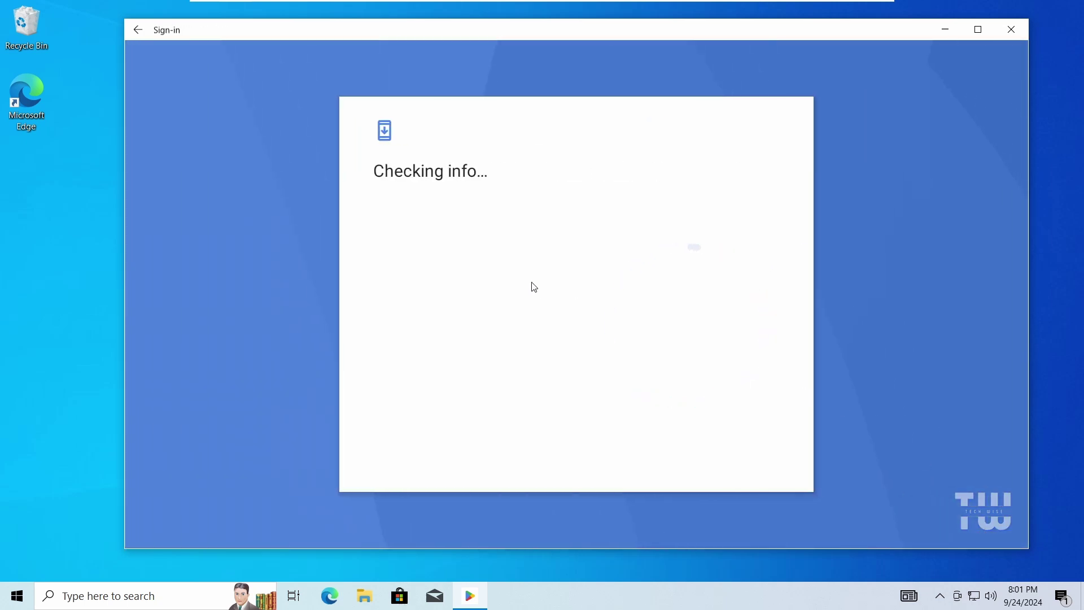
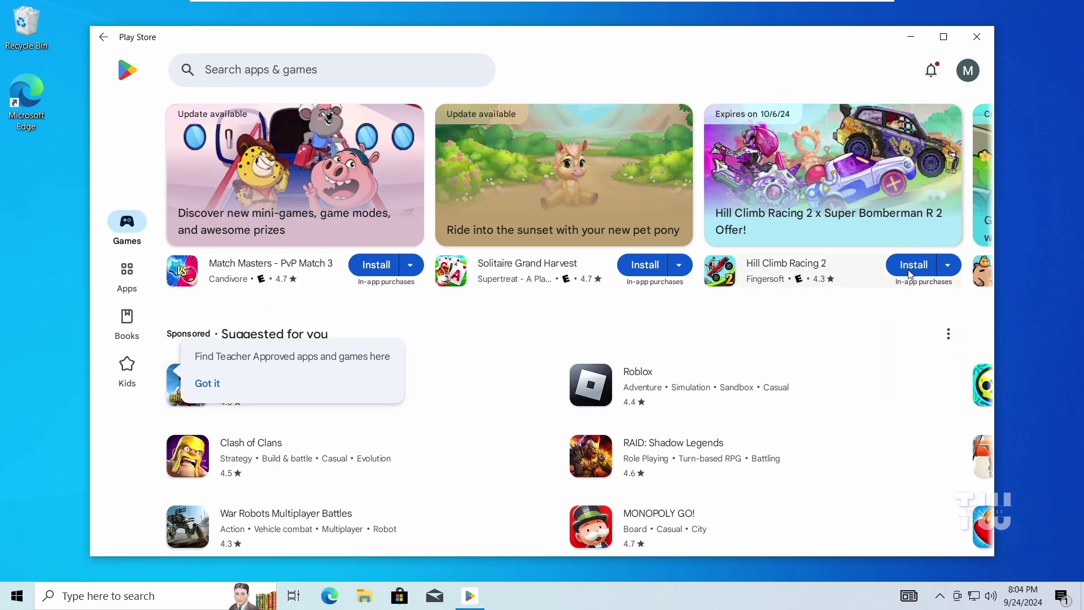
pyautogui.click(914, 265)
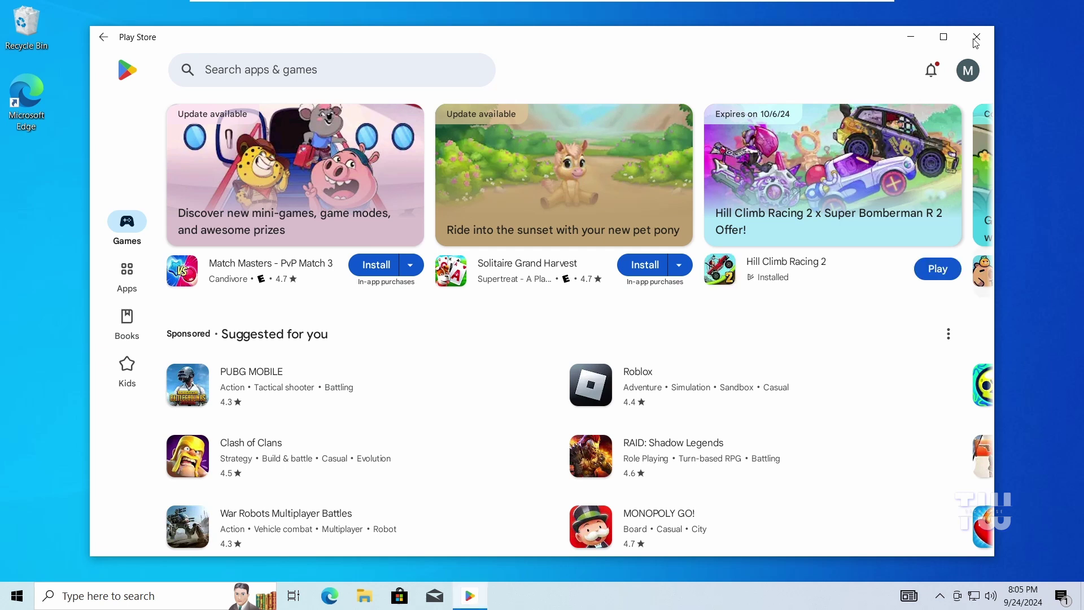
# Close the Play Store and turn on Developer mode in Windows Subsystem for Android's Advanced settings
pyautogui.click(977, 38)
pyautogui.click(204, 595)
pyautogui.write('w')
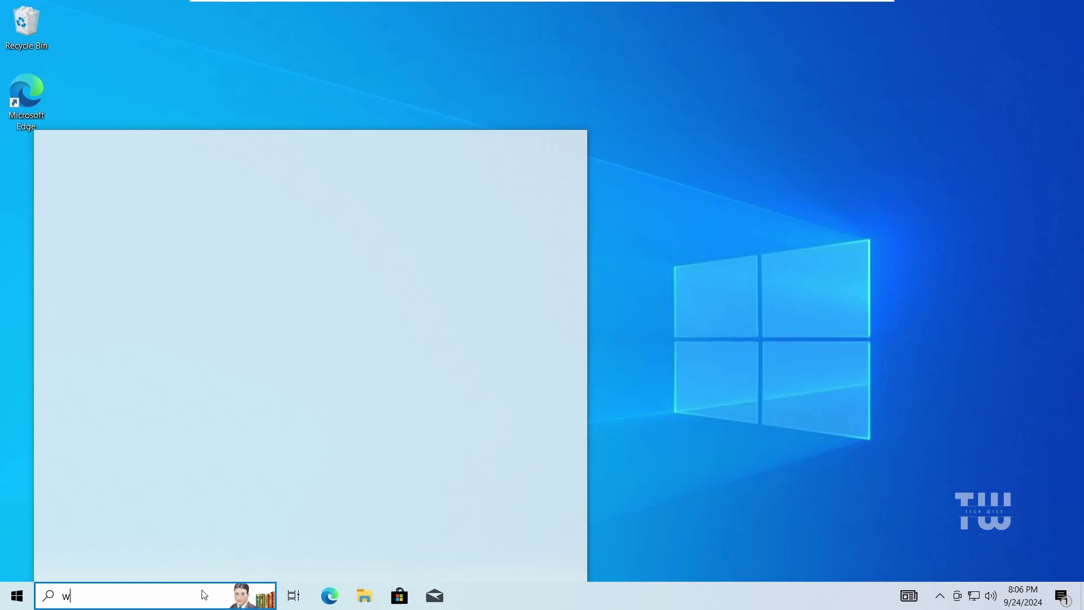
pyautogui.write('indows')
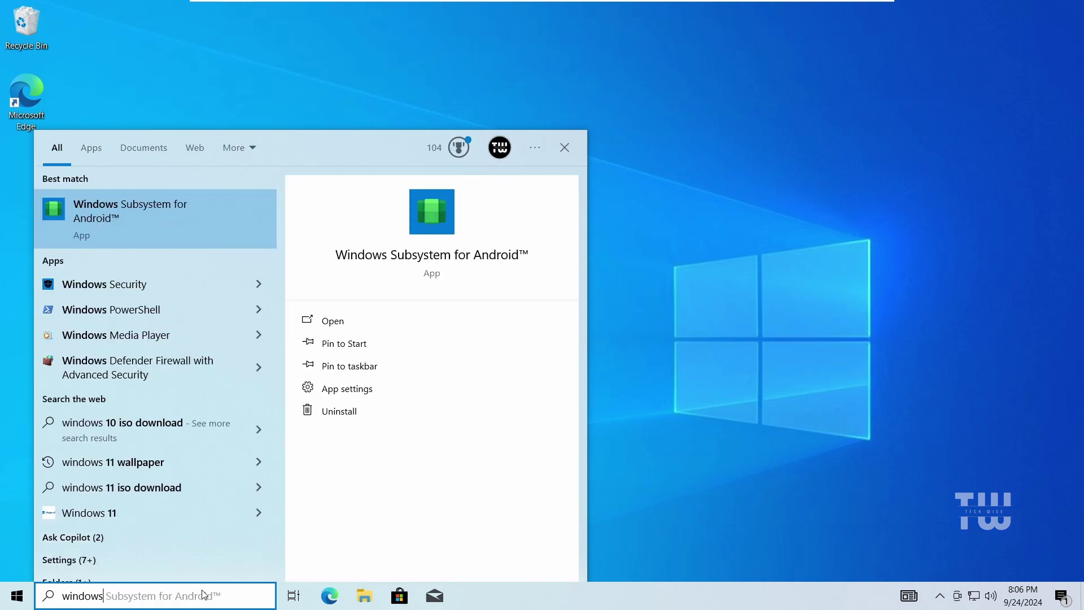
pyautogui.click(186, 228)
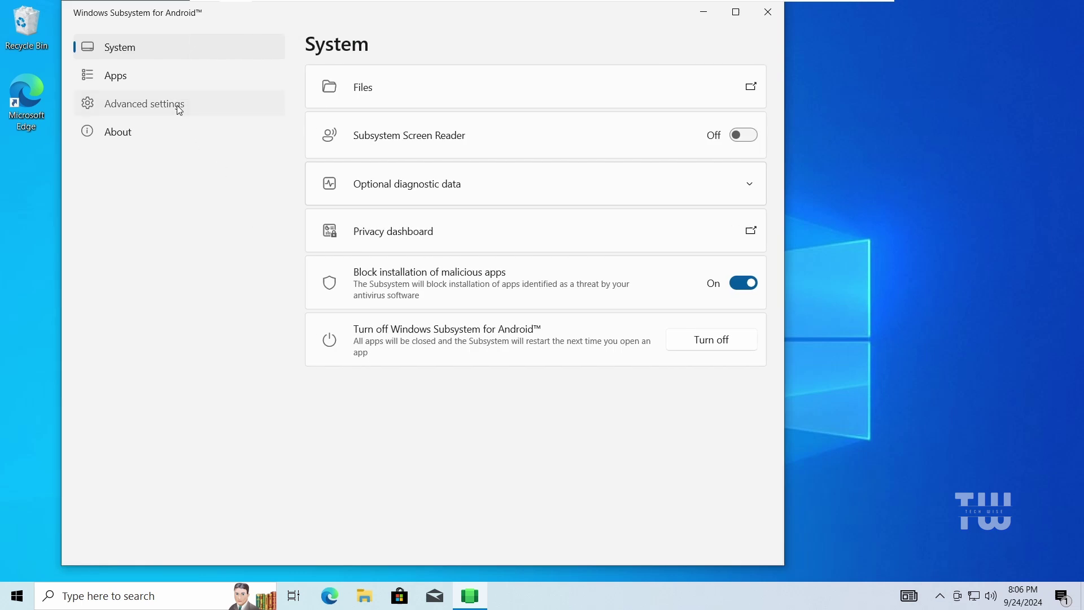
pyautogui.click(180, 110)
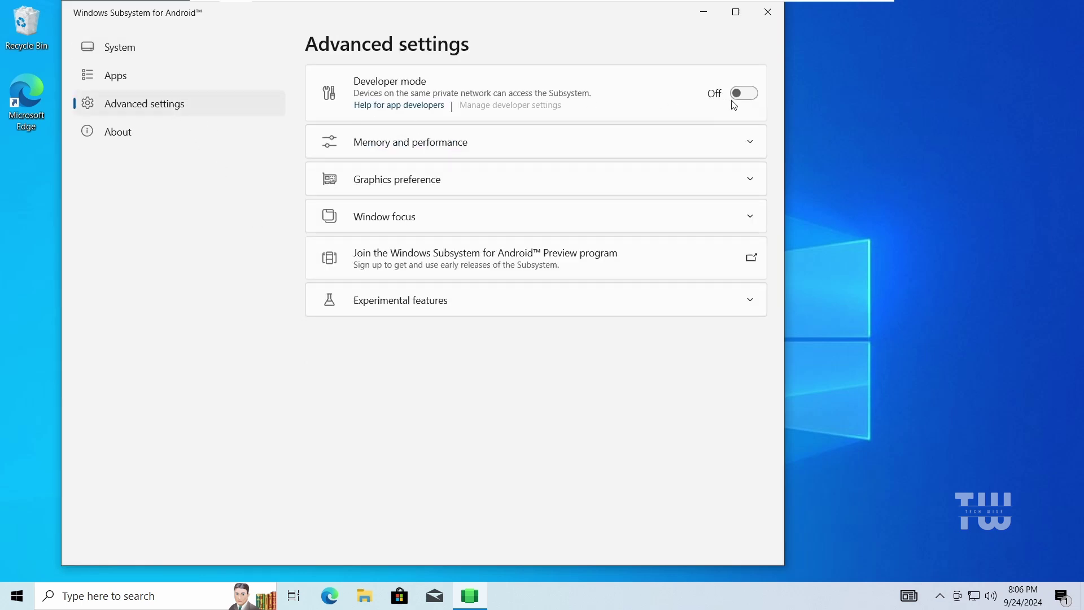
pyautogui.click(747, 96)
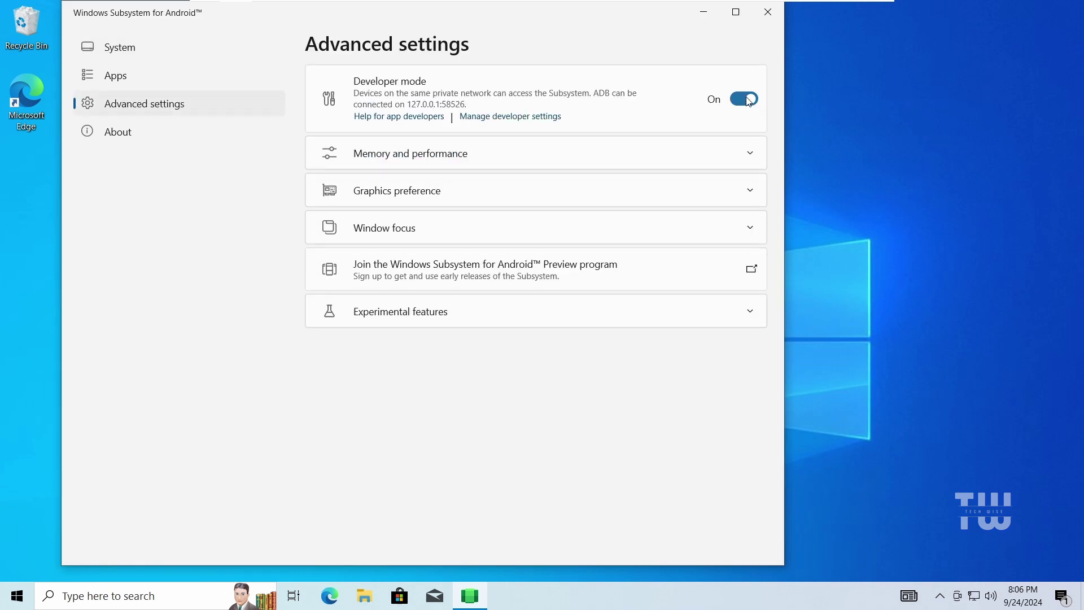
# In Android developer settings, allow firewall access and enable USB debugging
pyautogui.click(543, 118)
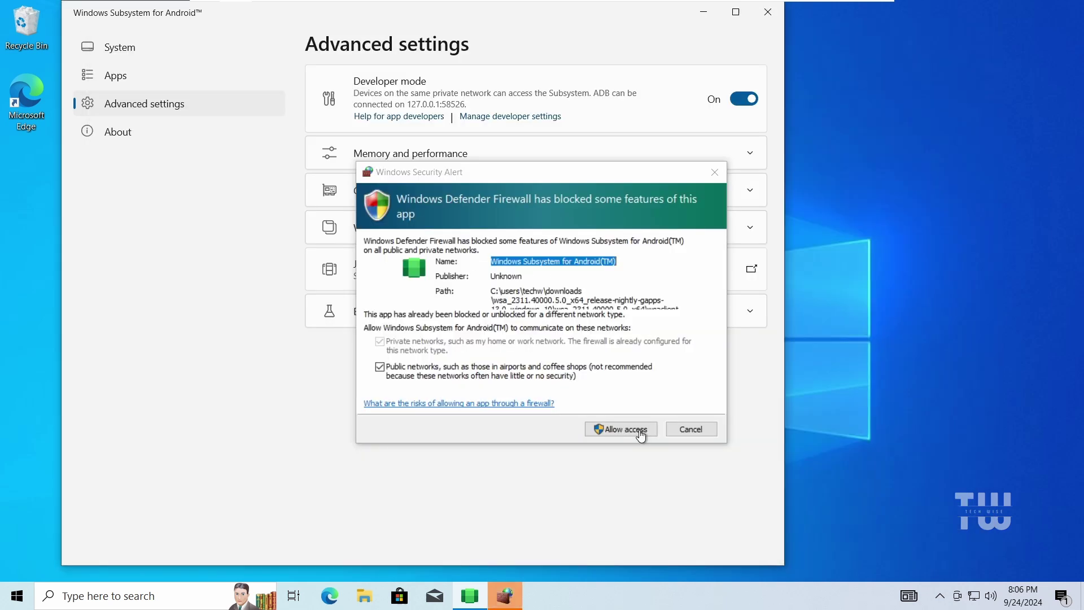
pyautogui.click(641, 435)
pyautogui.click(642, 434)
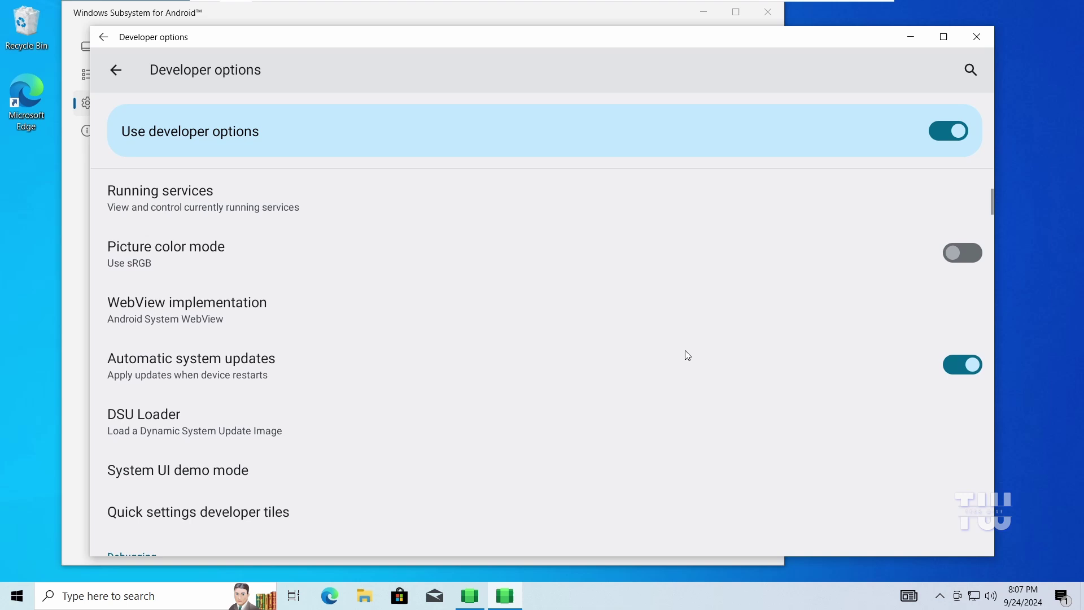
pyautogui.scroll(-3, 685, 350)
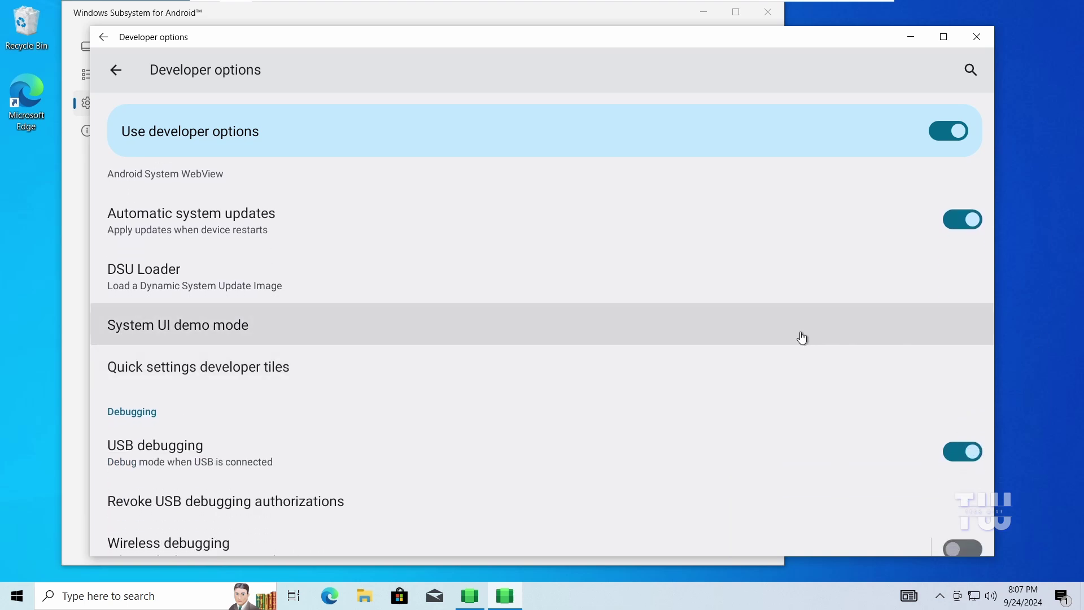
pyautogui.click(967, 457)
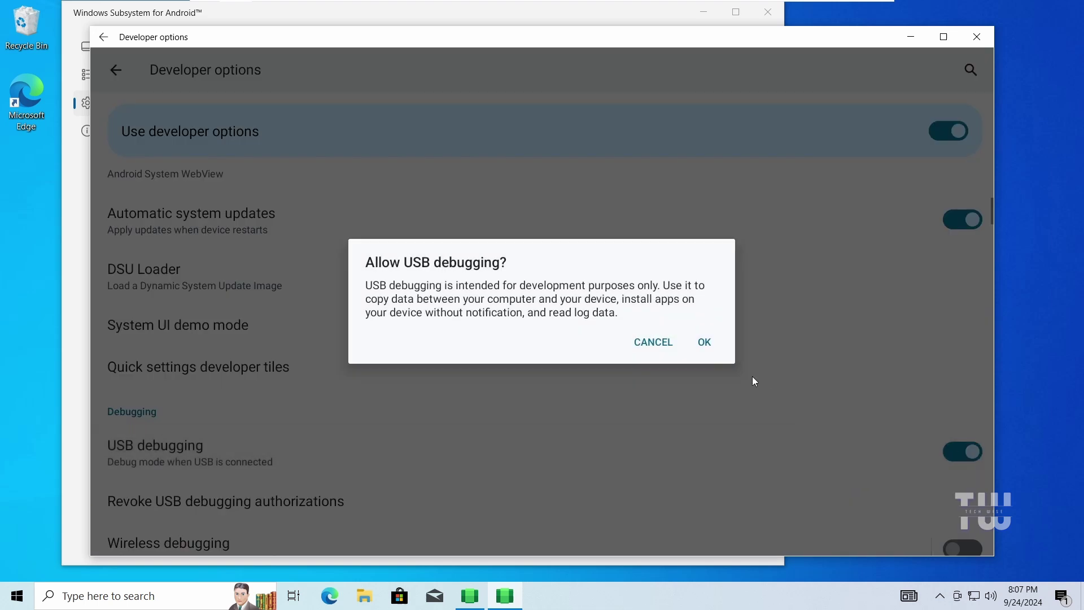
pyautogui.click(711, 343)
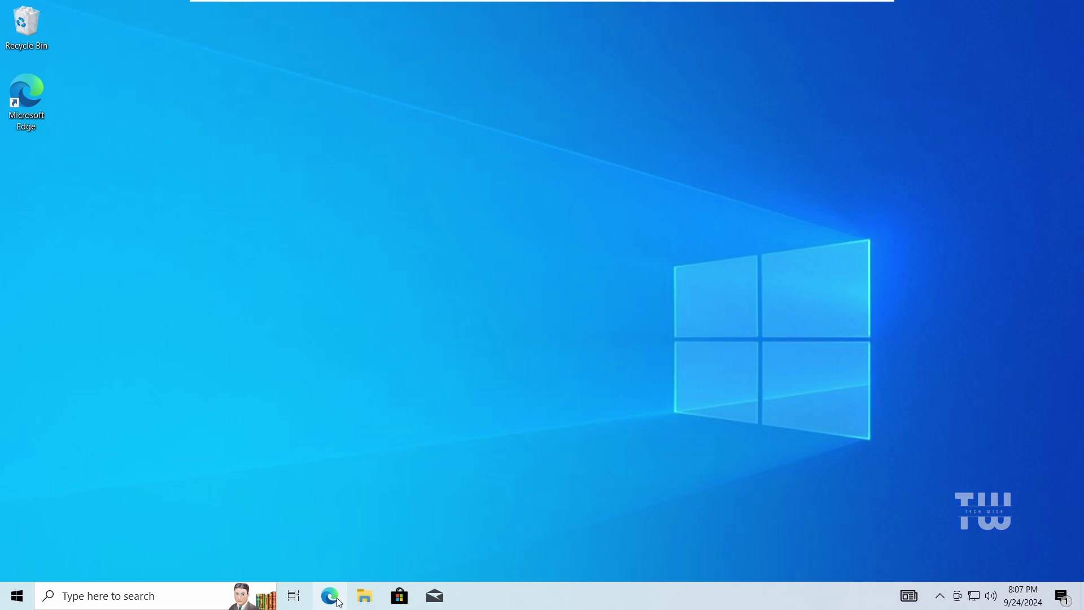
# Load the wsa_pacman GitHub repository page in a maximized Edge window
pyautogui.click(339, 601)
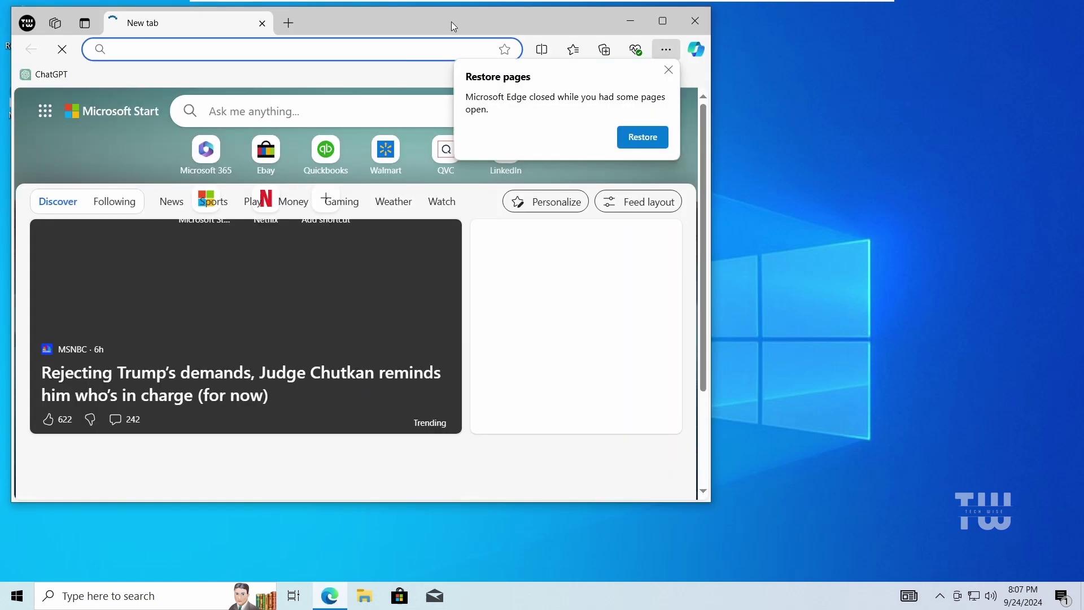
pyautogui.doubleClick(452, 21)
pyautogui.write('https://github.com/alesimula/wsa_pacman')
pyautogui.press('Return')
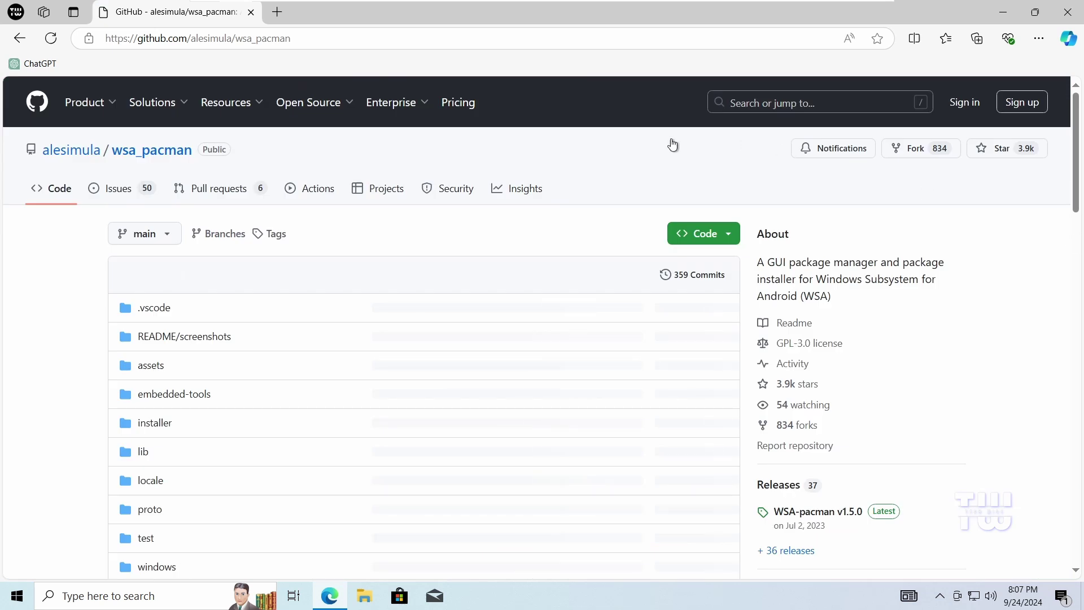
pyautogui.scroll(-3, 884, 304)
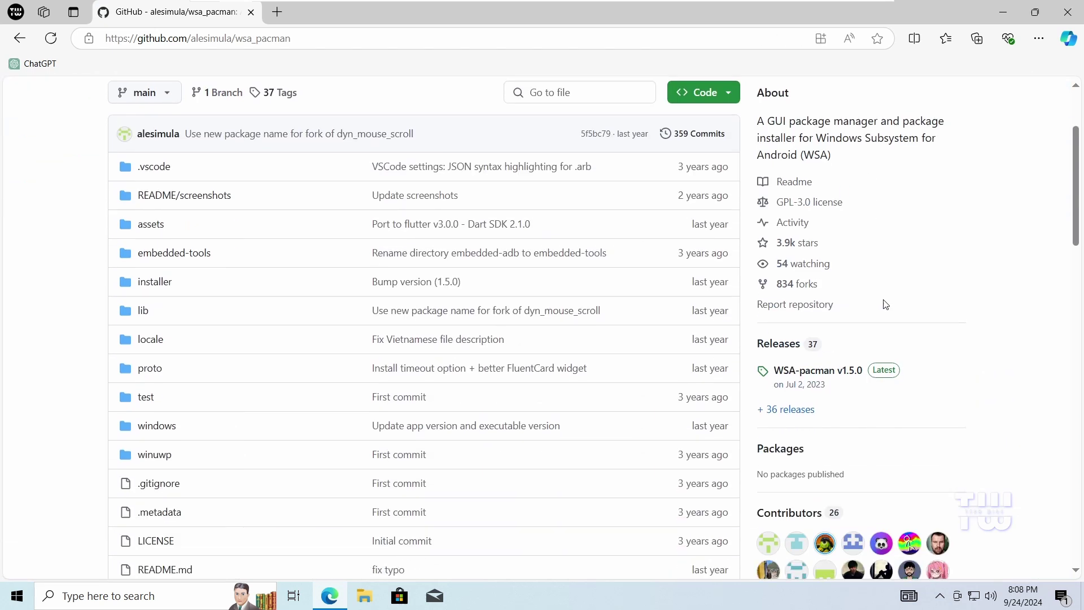
pyautogui.scroll(3, 885, 305)
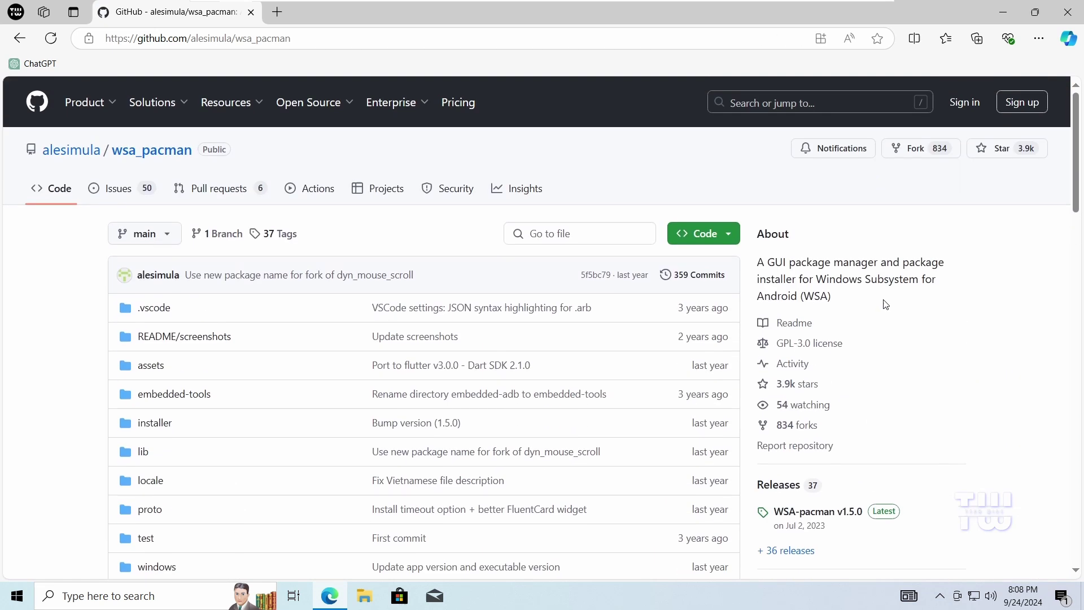
pyautogui.scroll(-3, 915, 351)
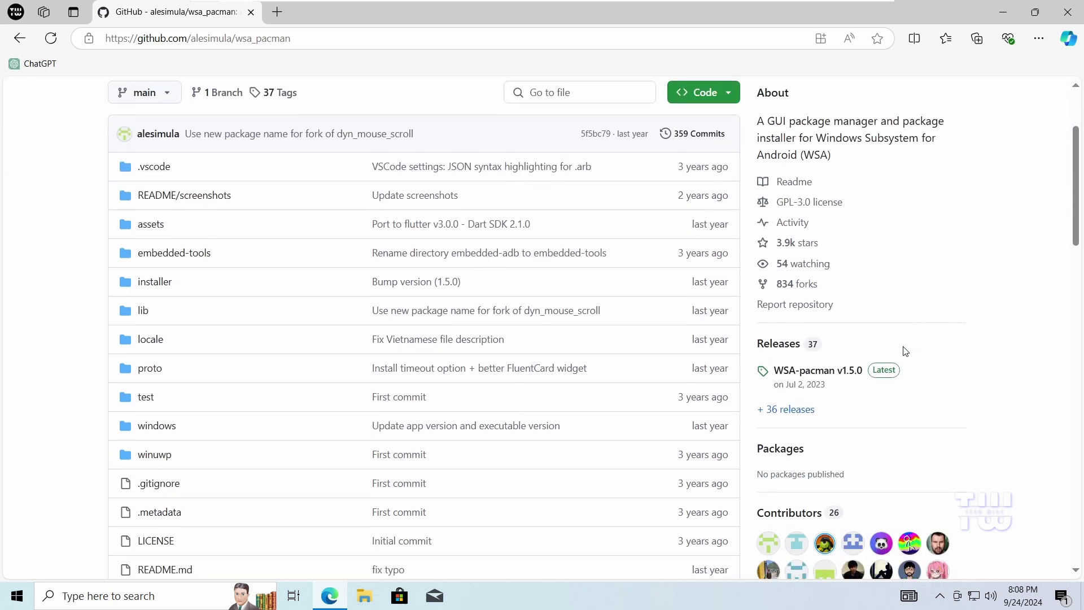
# Download WSA-pacman-v1.5.0-installer.exe from the v1.5.0 release assets
pyautogui.click(853, 377)
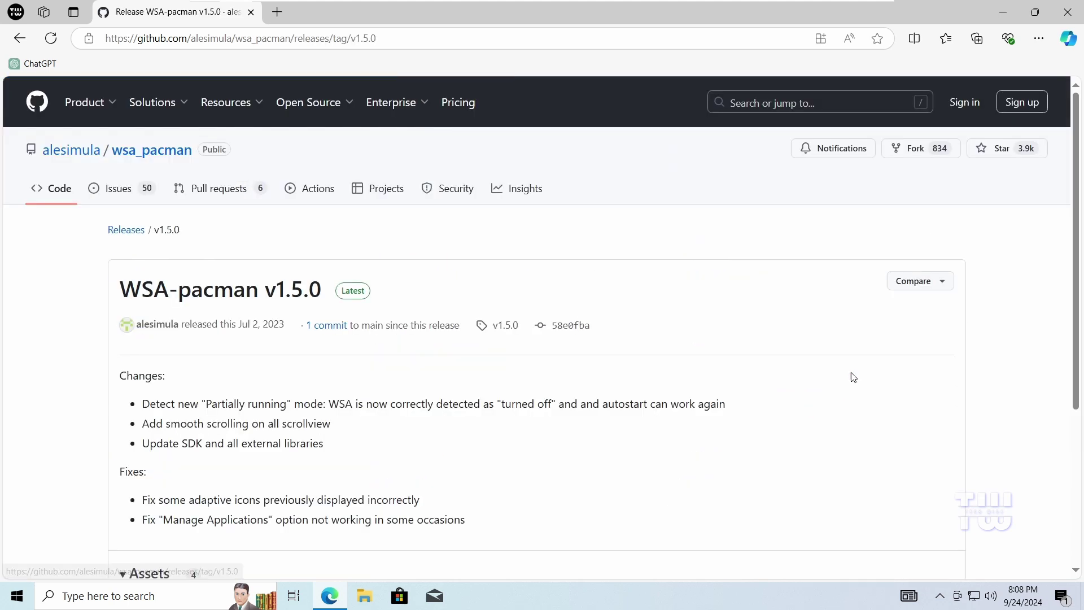
pyautogui.scroll(-4, 685, 337)
pyautogui.click(284, 361)
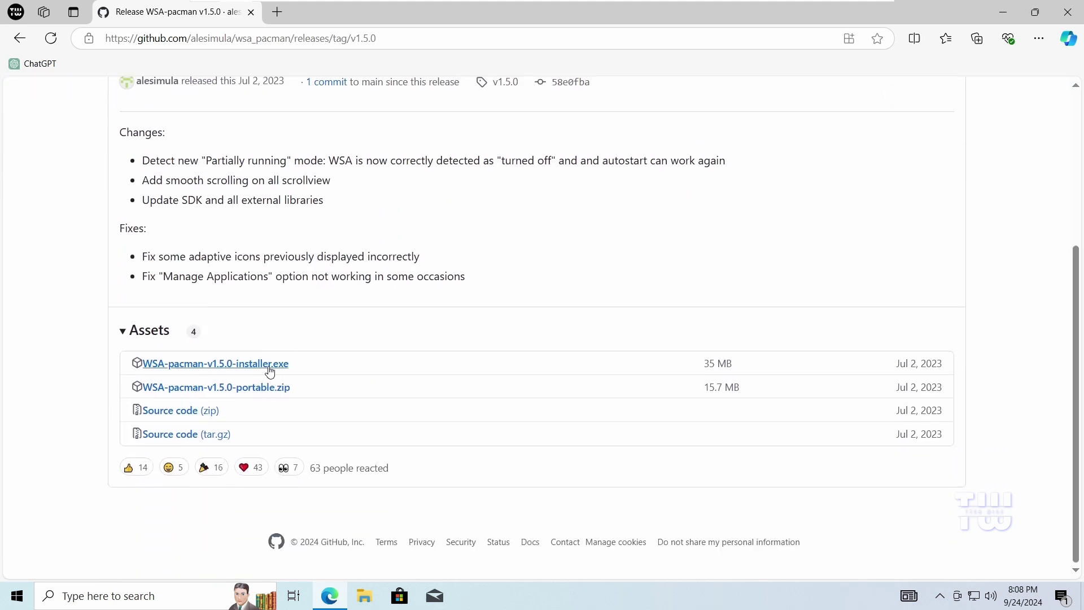
# Run WSA-pacman-v1.5.0-installer.exe and install with default location and Start Menu folder
pyautogui.click(930, 91)
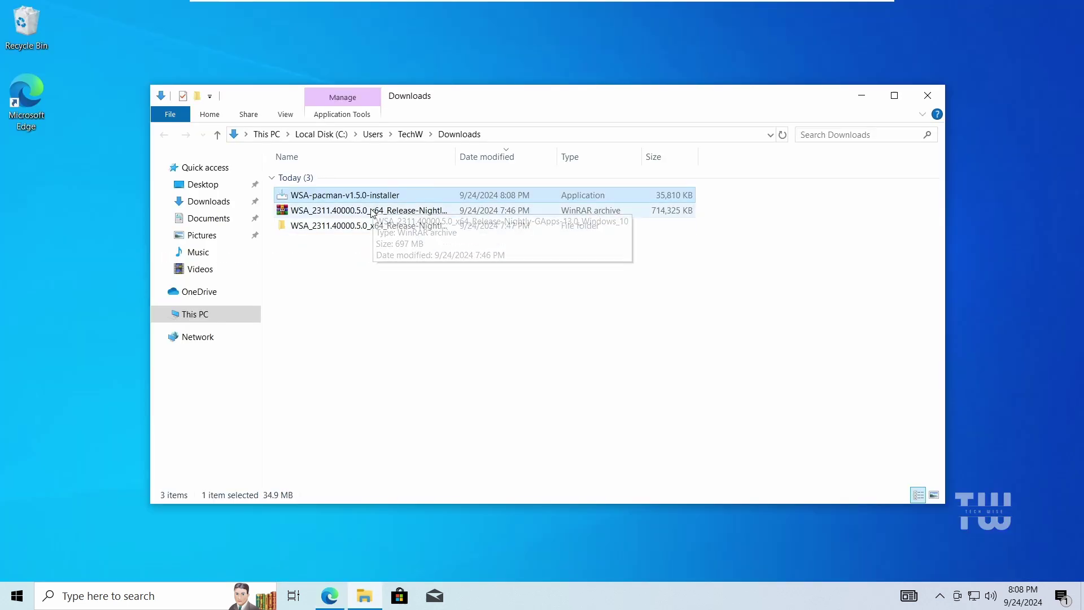
pyautogui.doubleClick(371, 196)
pyautogui.click(502, 400)
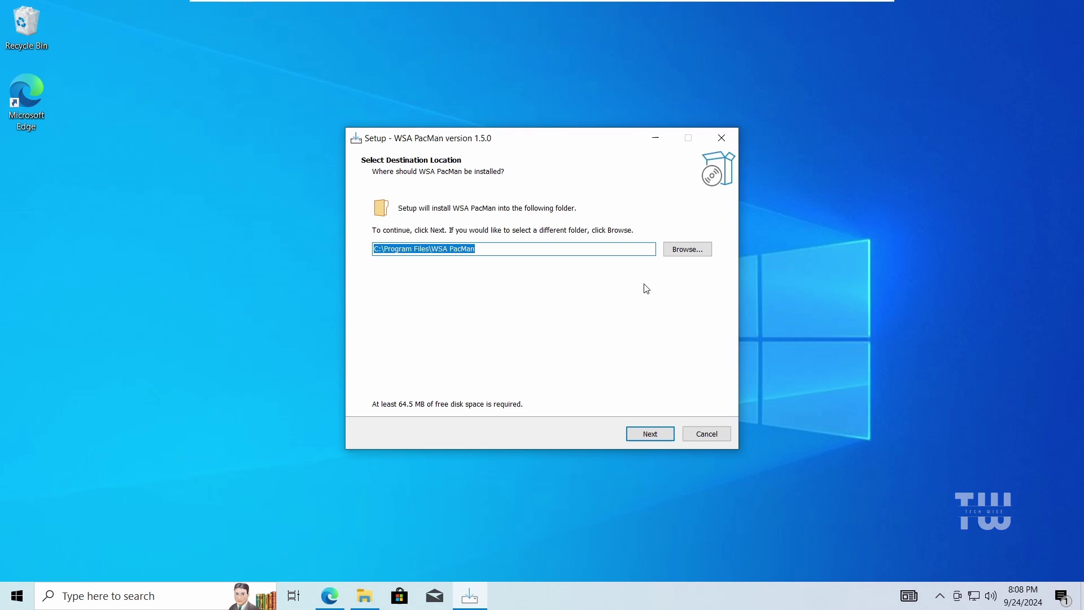
pyautogui.click(650, 434)
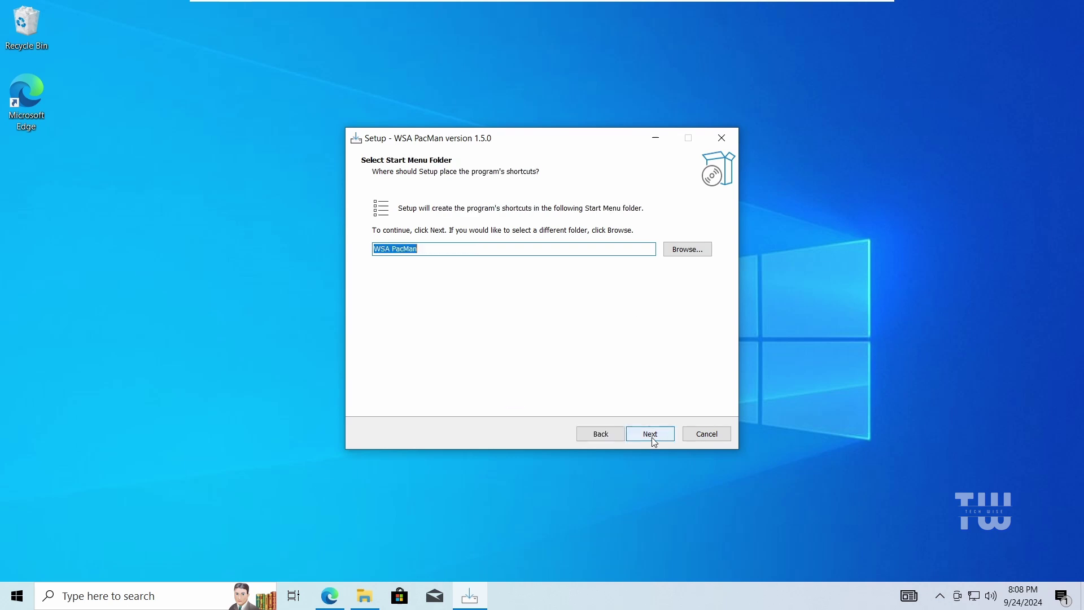
pyautogui.click(651, 435)
pyautogui.click(650, 434)
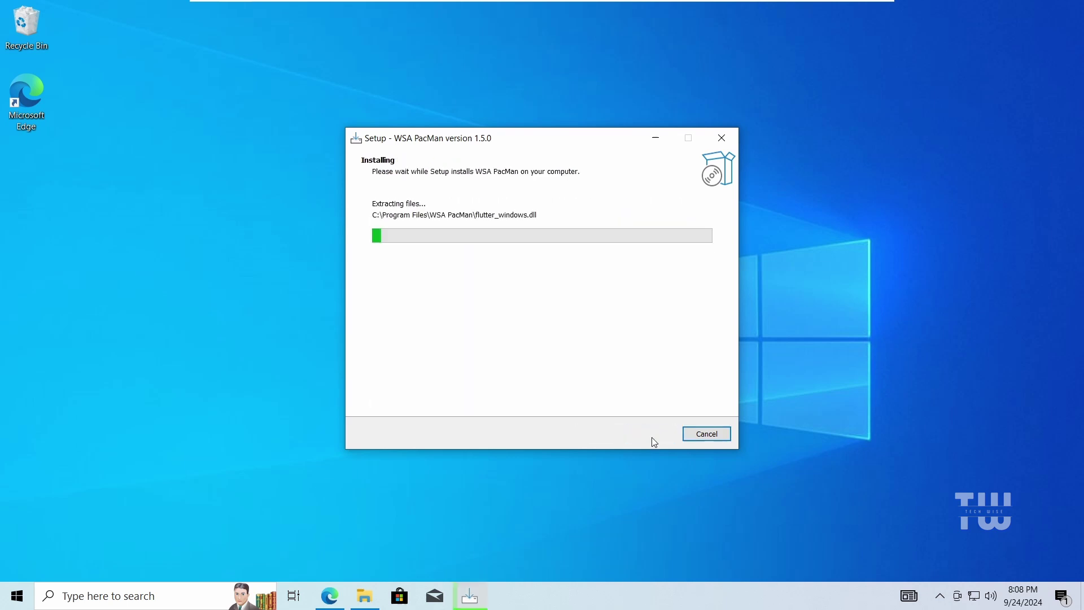
pyautogui.click(651, 435)
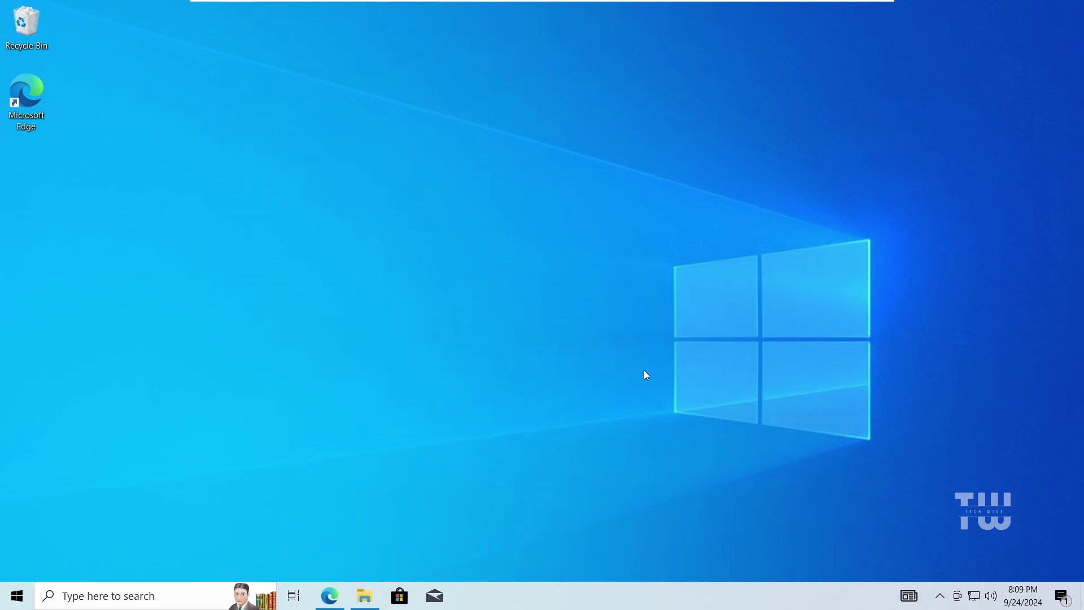
# Launch WSA PacMan via a 'wsa' search and allow ADB debugging from this computer
pyautogui.click(151, 593)
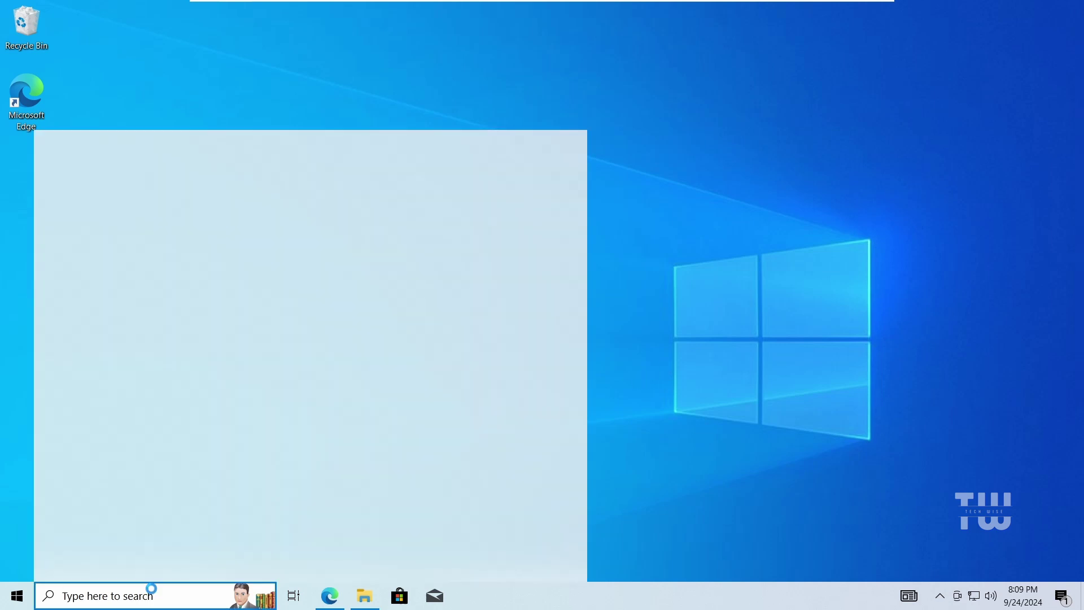
pyautogui.write('wsa')
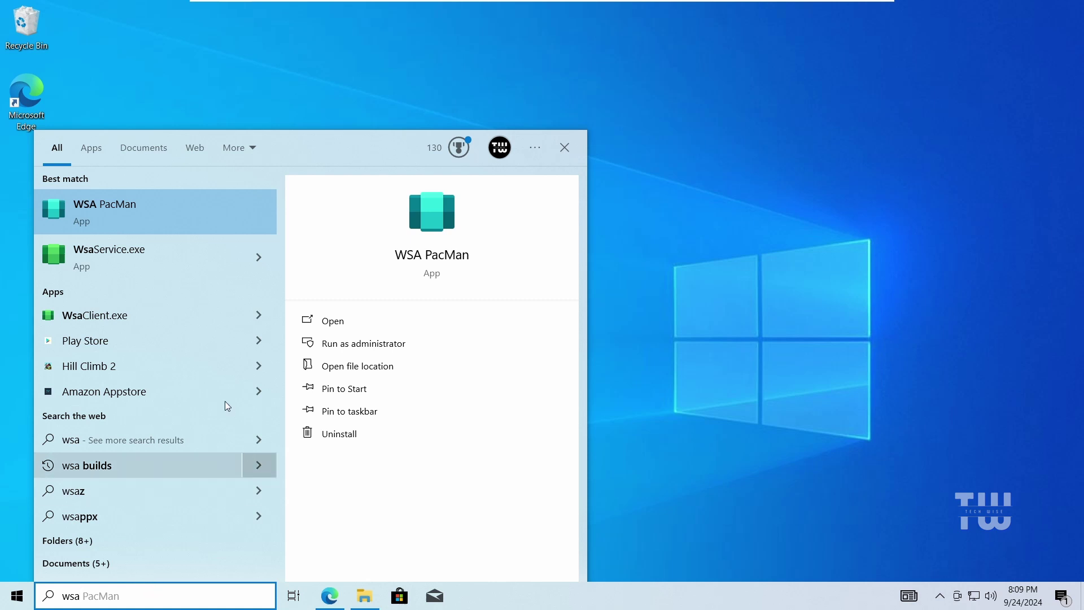
pyautogui.click(184, 215)
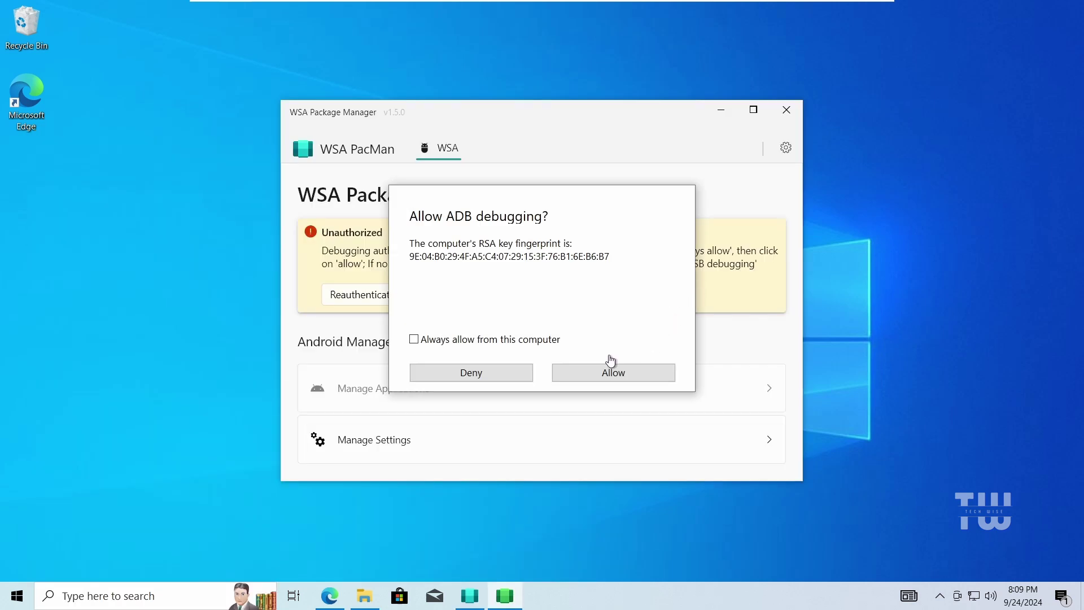
pyautogui.click(597, 374)
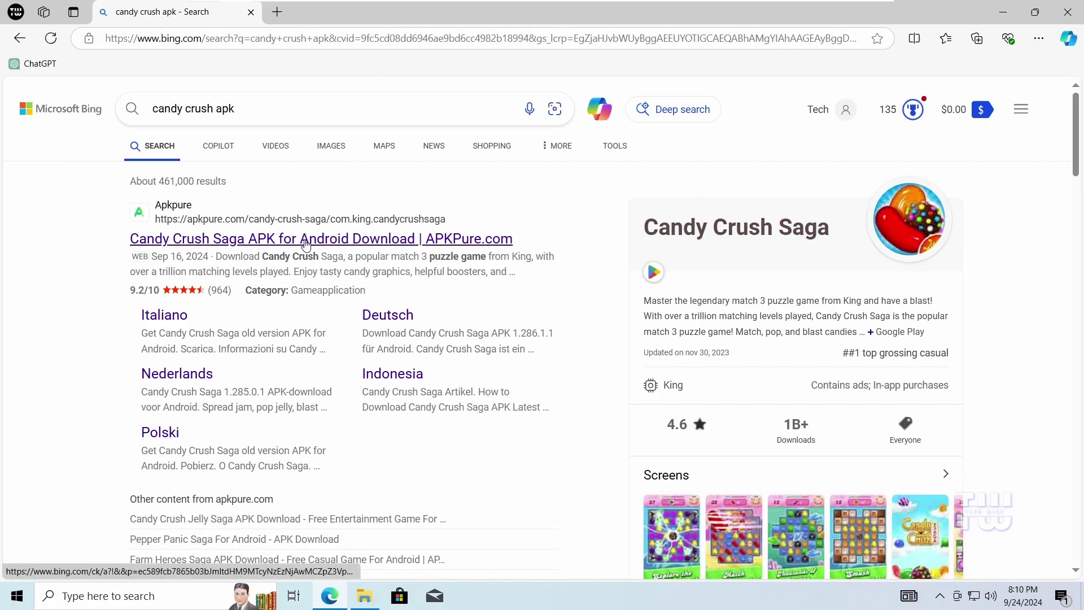
# Open the APKPure Candy Crush Saga download page from the Bing results for 'candy crush apk'
pyautogui.click(305, 241)
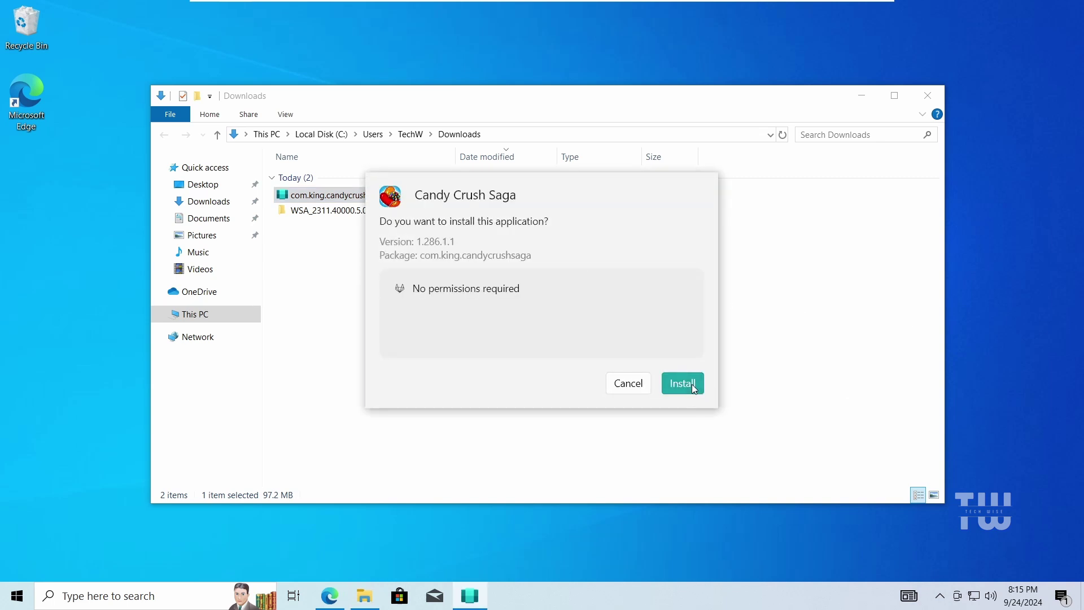
# Install the Candy Crush Saga 1.286.1.1 package through WSA PacMan
pyautogui.click(692, 384)
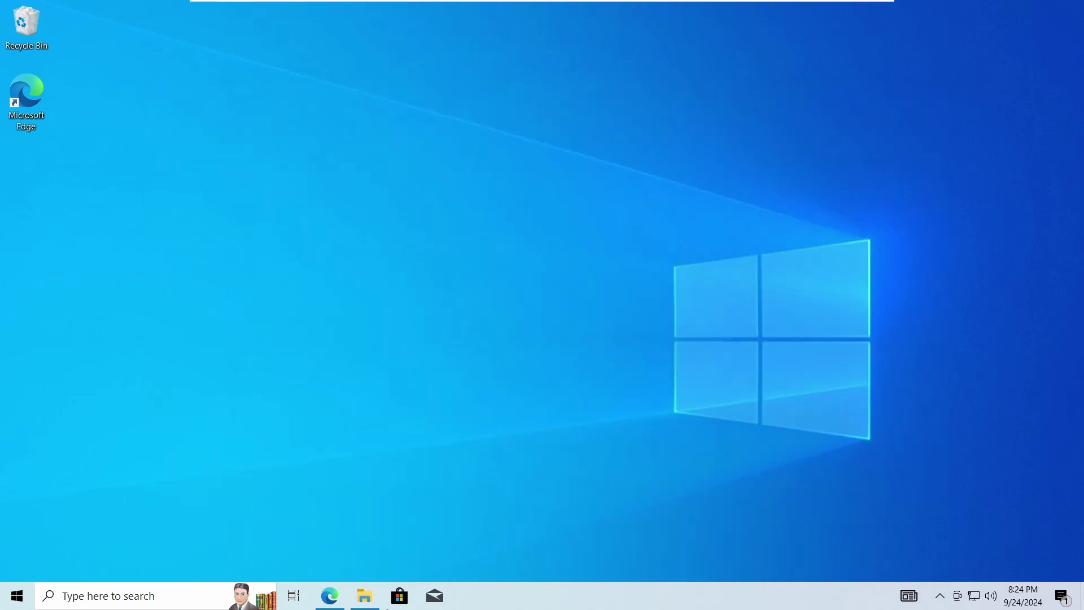
# Launch Candy Crush Saga from Recently added, start the first level, then close the game
pyautogui.click(24, 600)
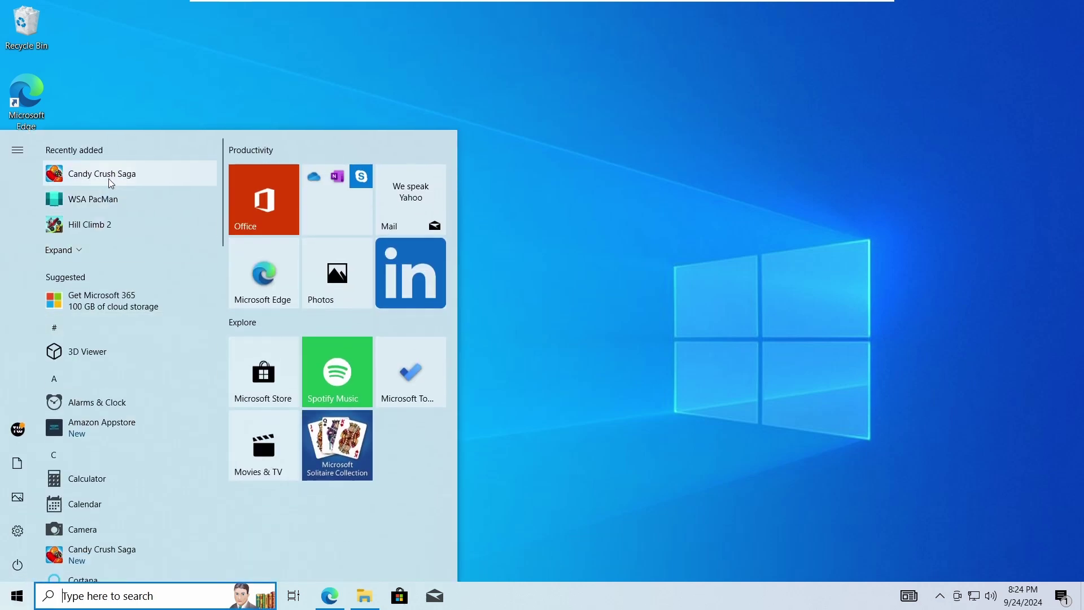
pyautogui.click(96, 179)
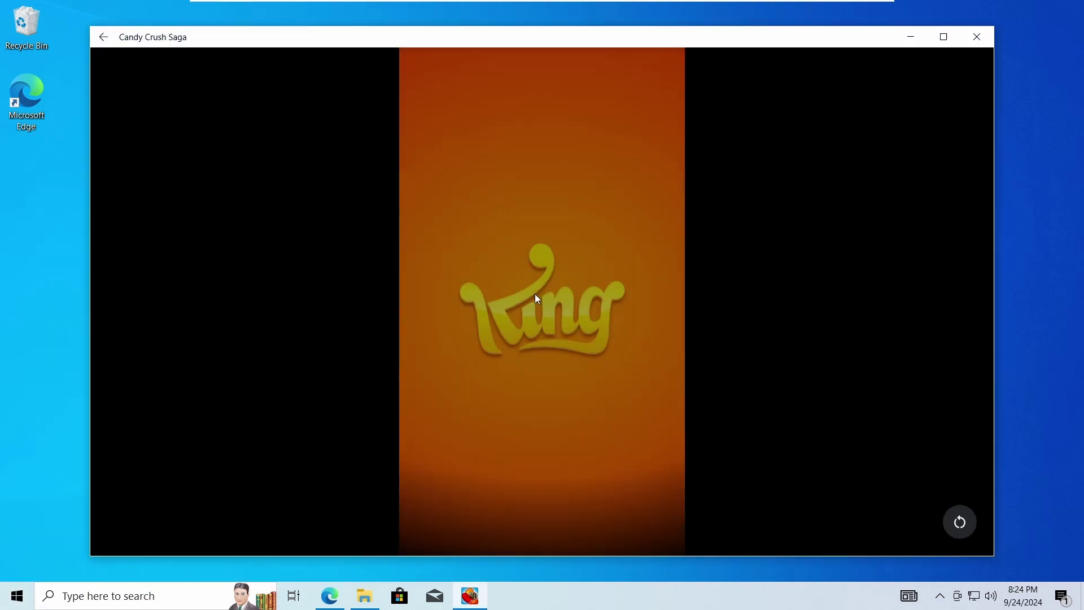
pyautogui.click(536, 295)
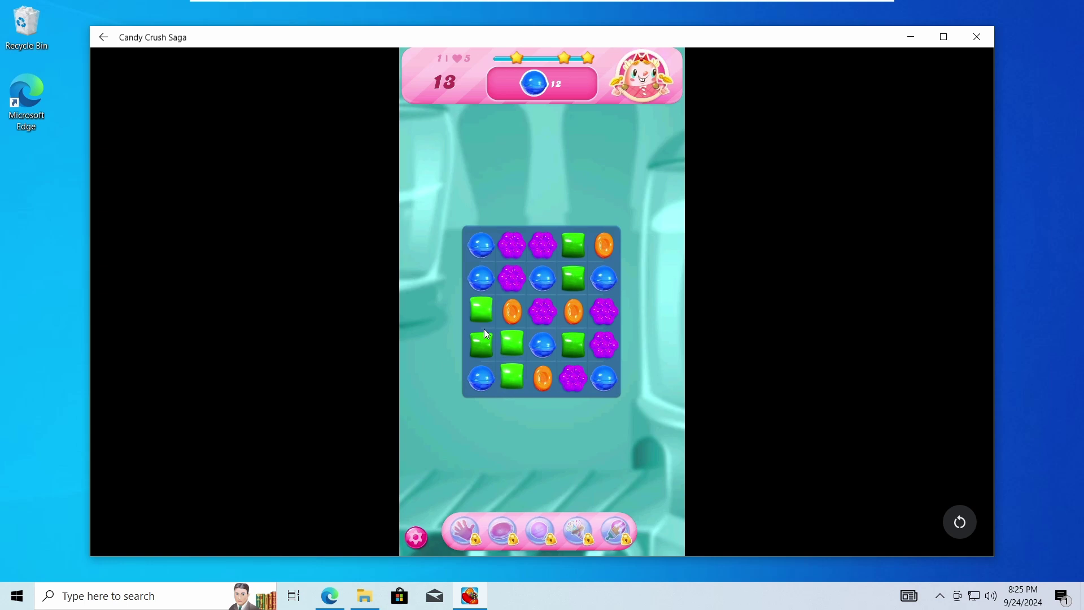
pyautogui.click(977, 37)
pyautogui.click(16, 598)
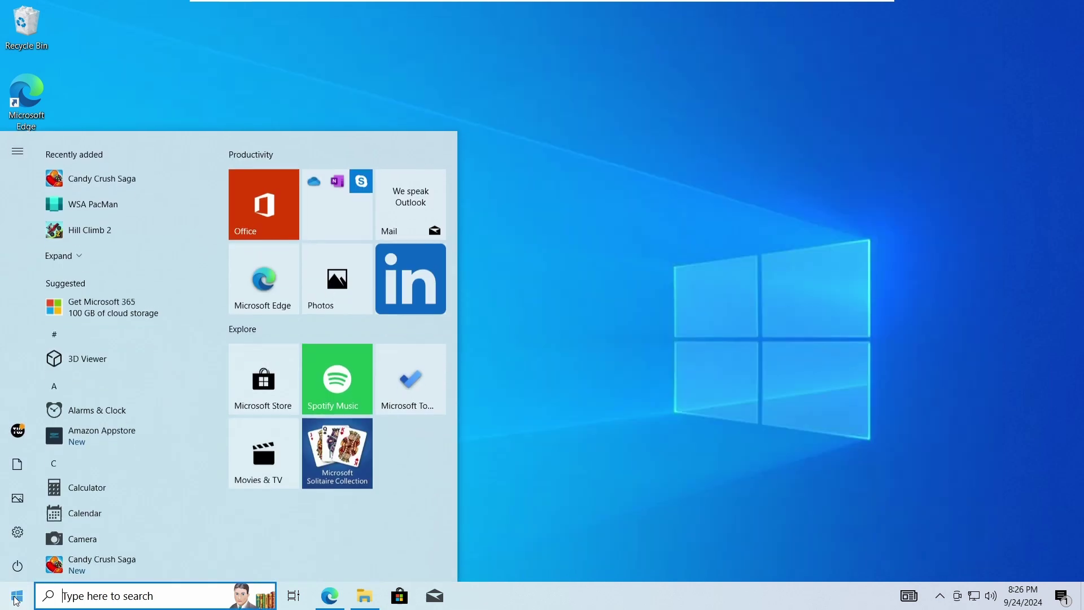
# Find and select Candy Crush Saga in the Settings Apps & features list
pyautogui.click(18, 531)
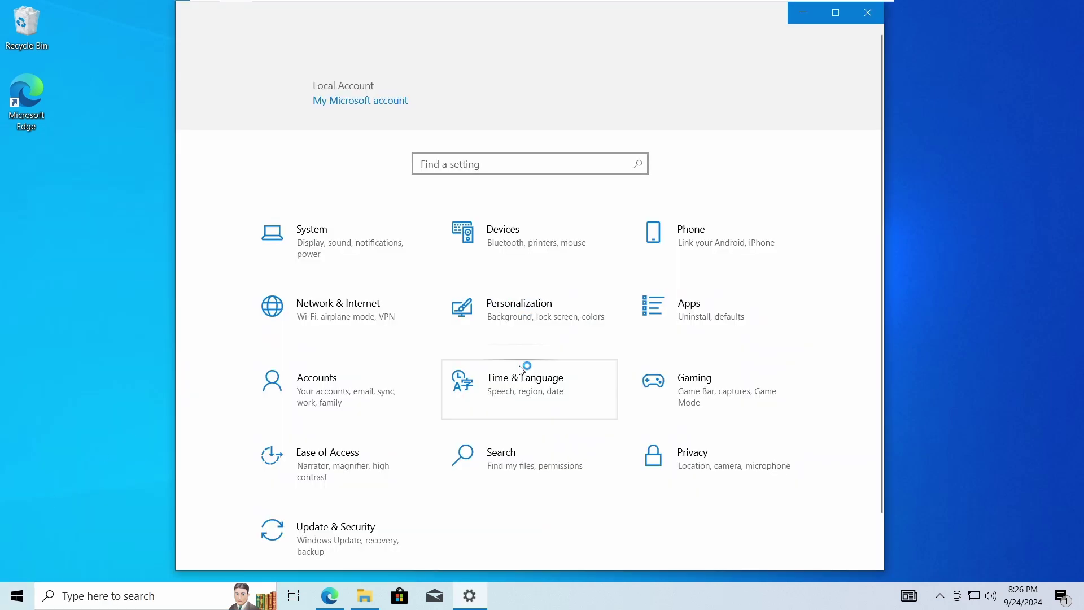
pyautogui.click(679, 321)
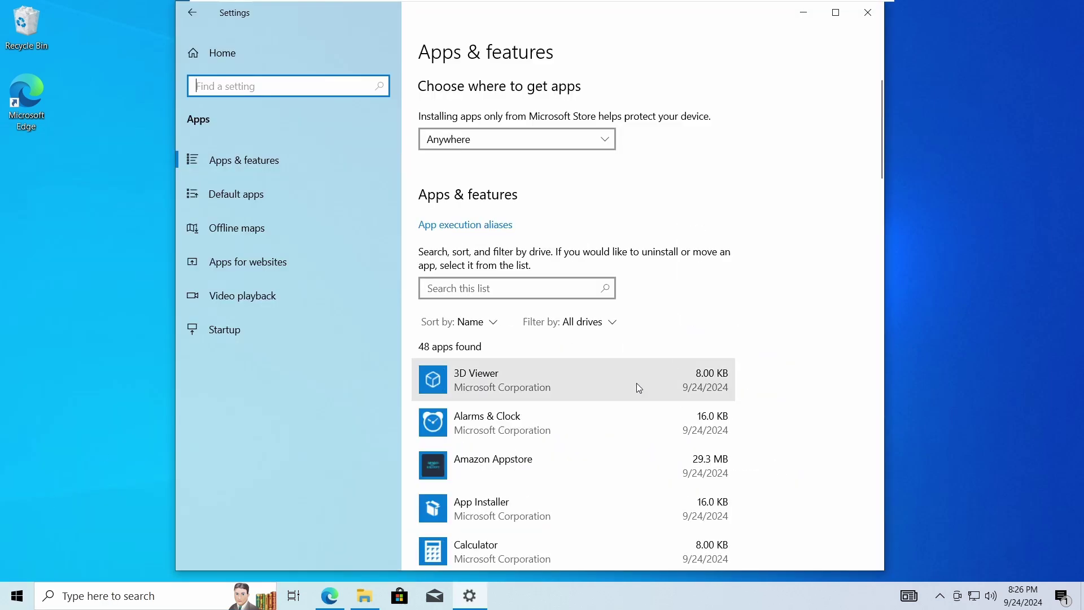
pyautogui.scroll(-5, 636, 385)
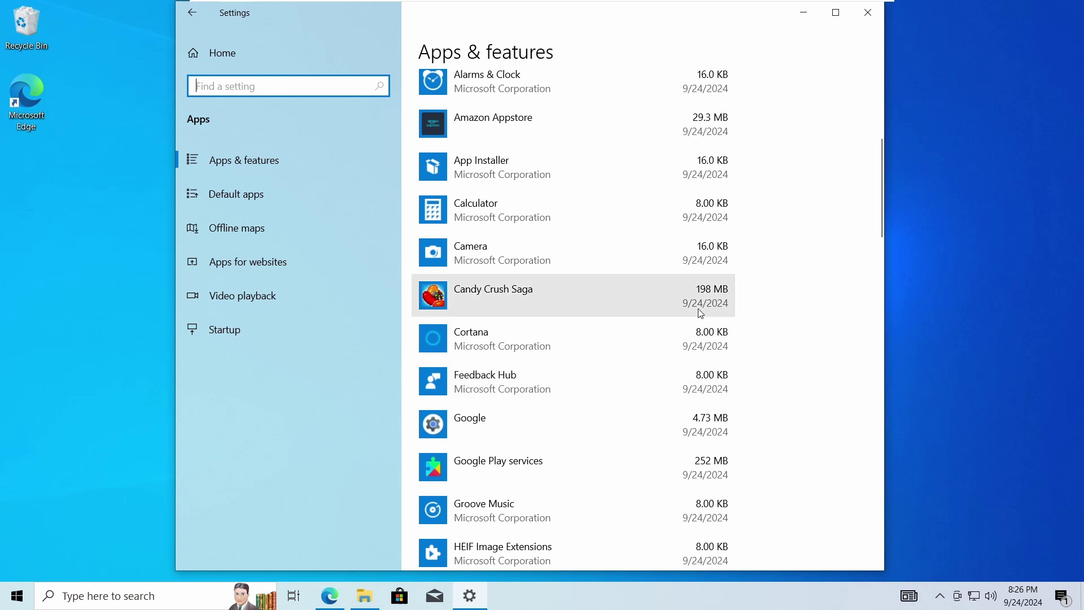
pyautogui.click(687, 315)
# Uninstall Candy Crush Saga, confirming the removal, and close Settings
pyautogui.click(704, 358)
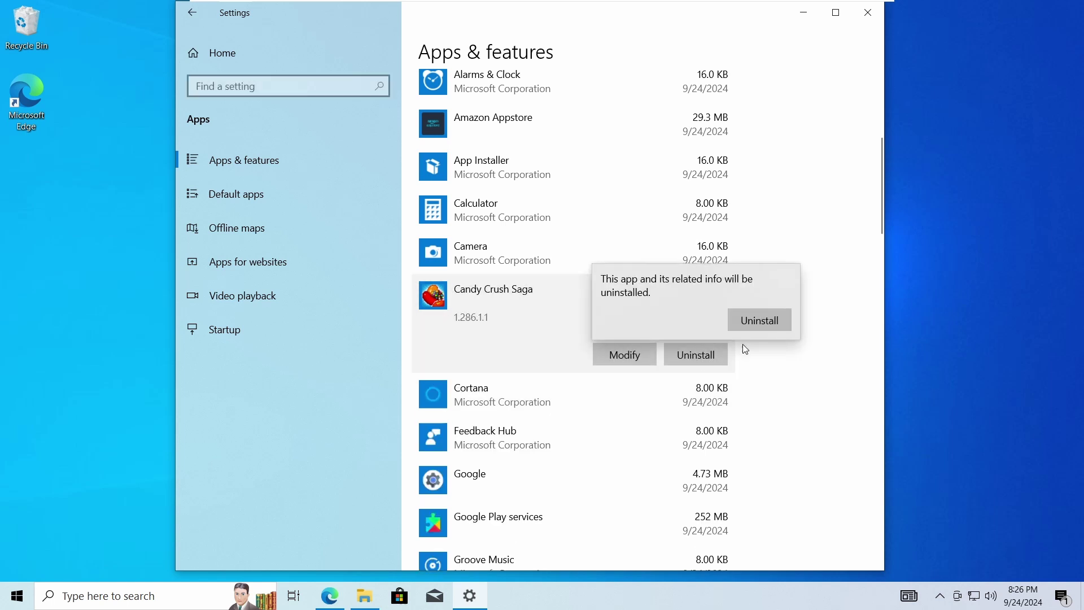
pyautogui.click(766, 321)
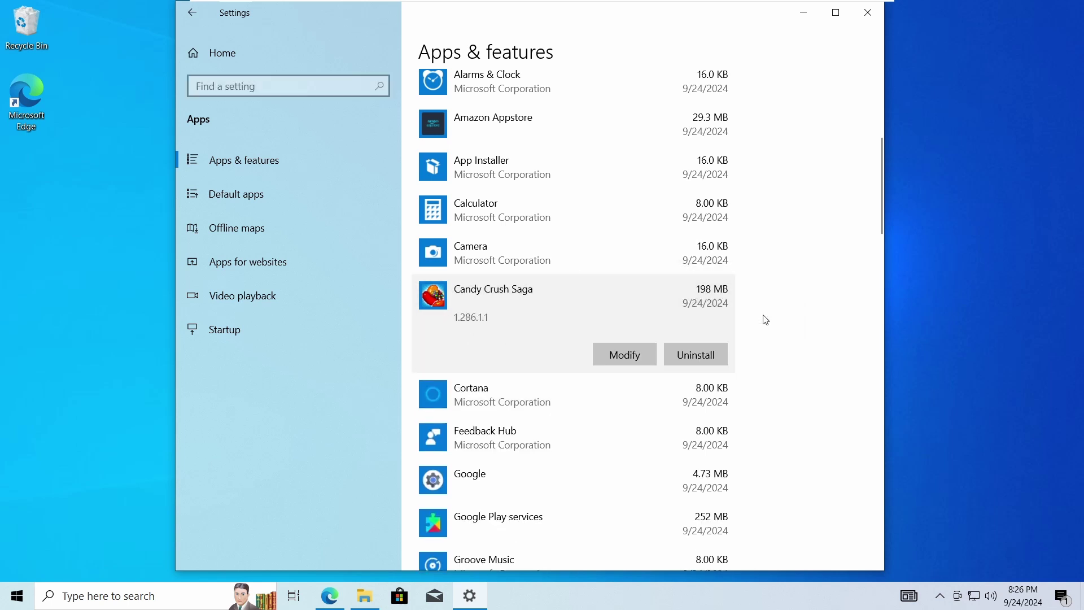
pyautogui.click(714, 347)
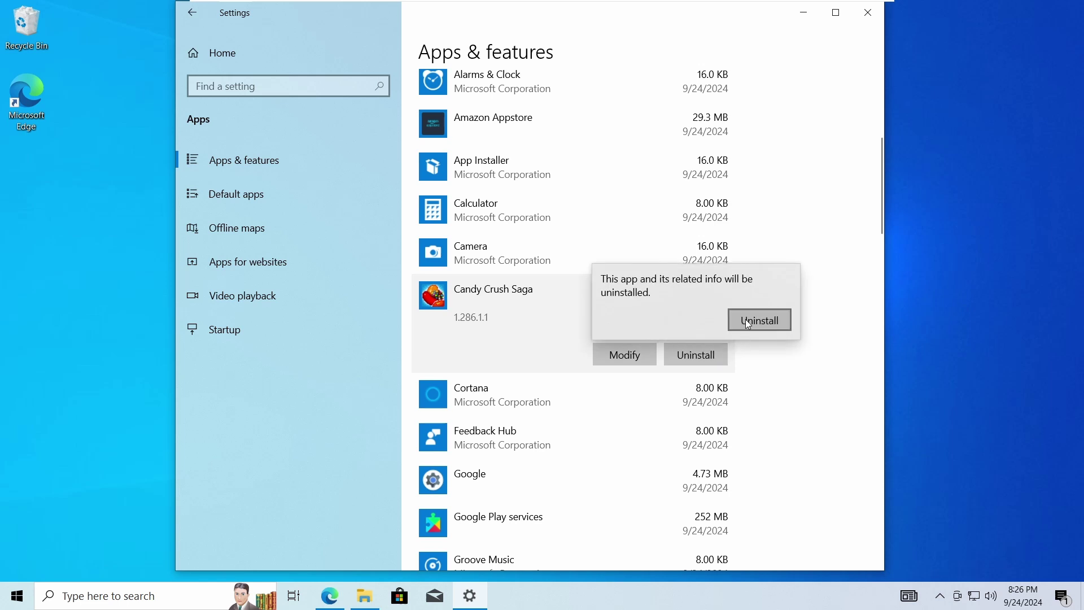
pyautogui.click(745, 319)
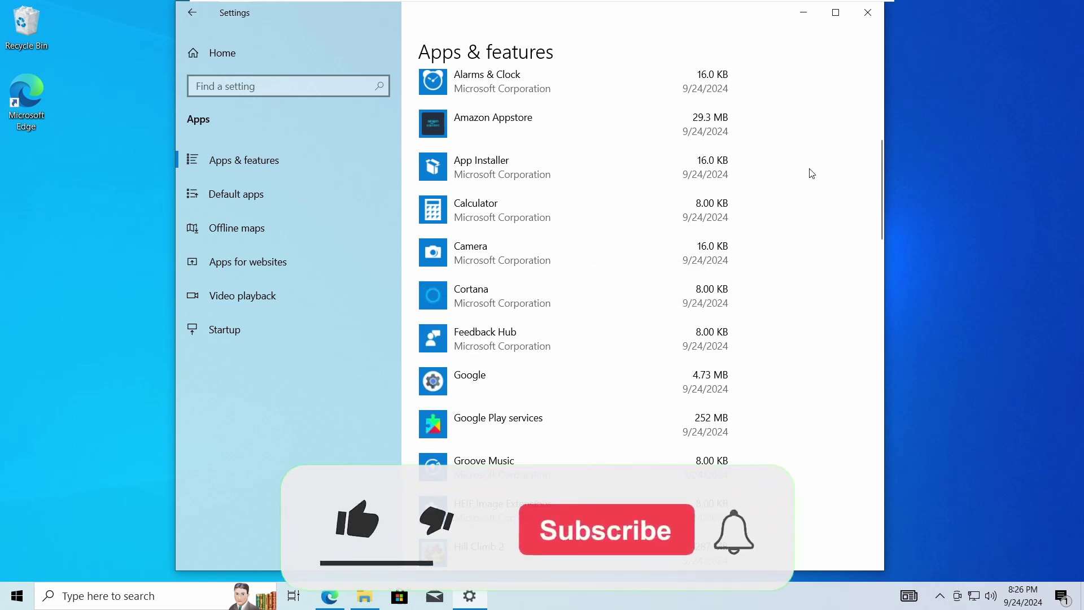
pyautogui.click(872, 16)
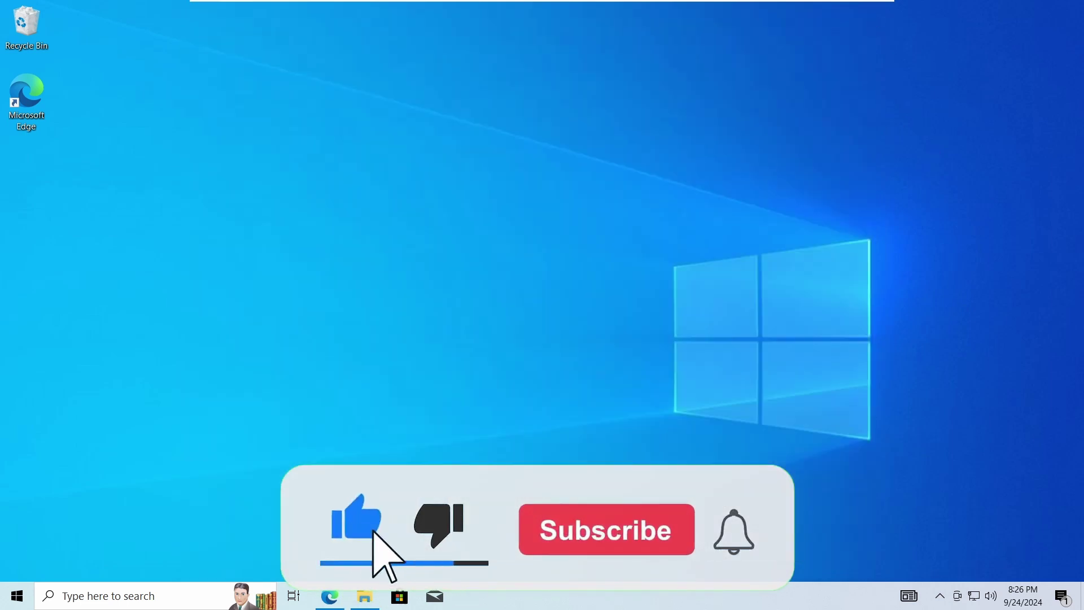